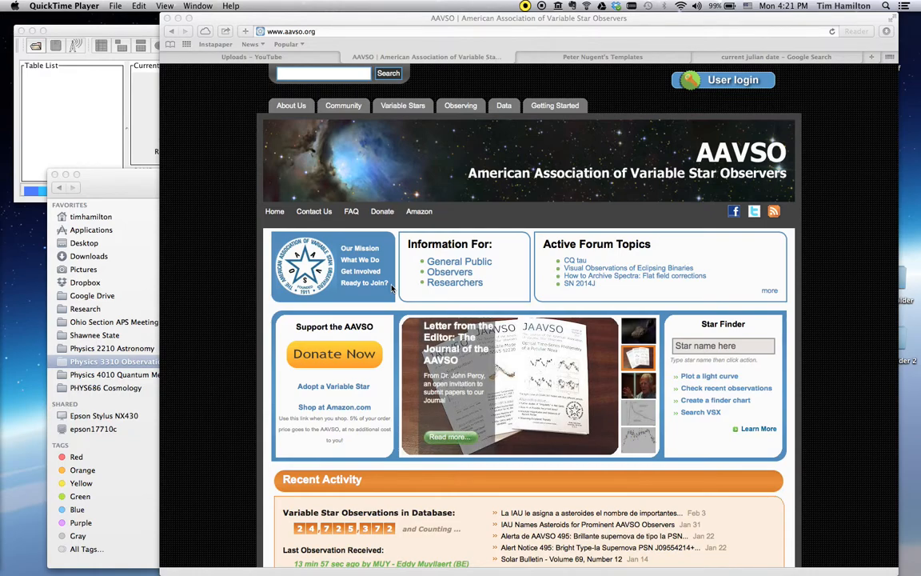
Open AAVSO's page for downloading data in ASCII form
{"action": "left_click", "coordinate": [331, 24]}
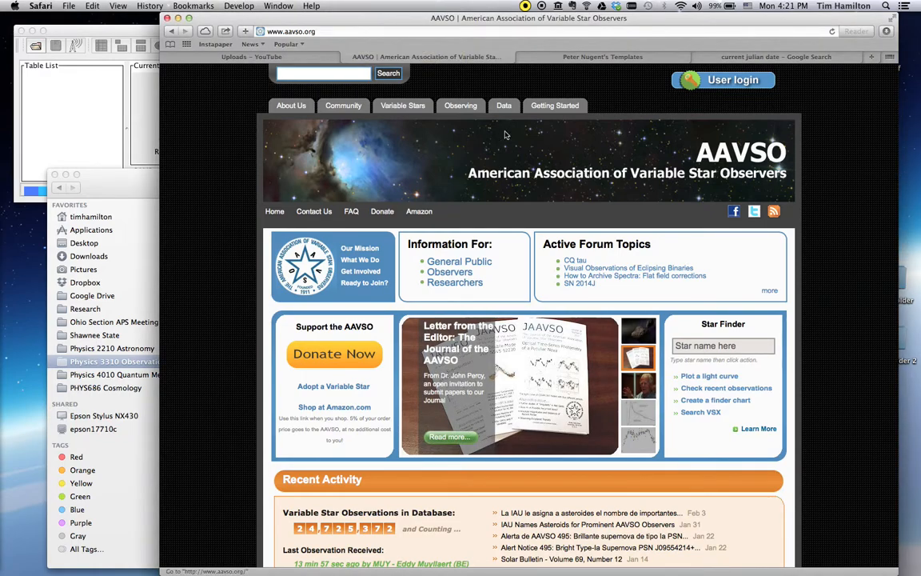
{"action": "mouse_move", "coordinate": [505, 109]}
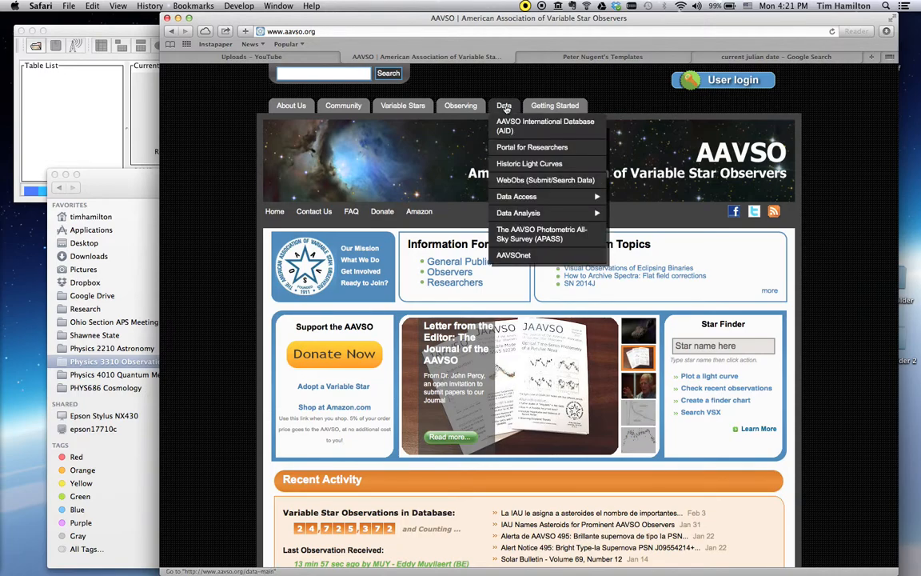
{"action": "mouse_move", "coordinate": [527, 197]}
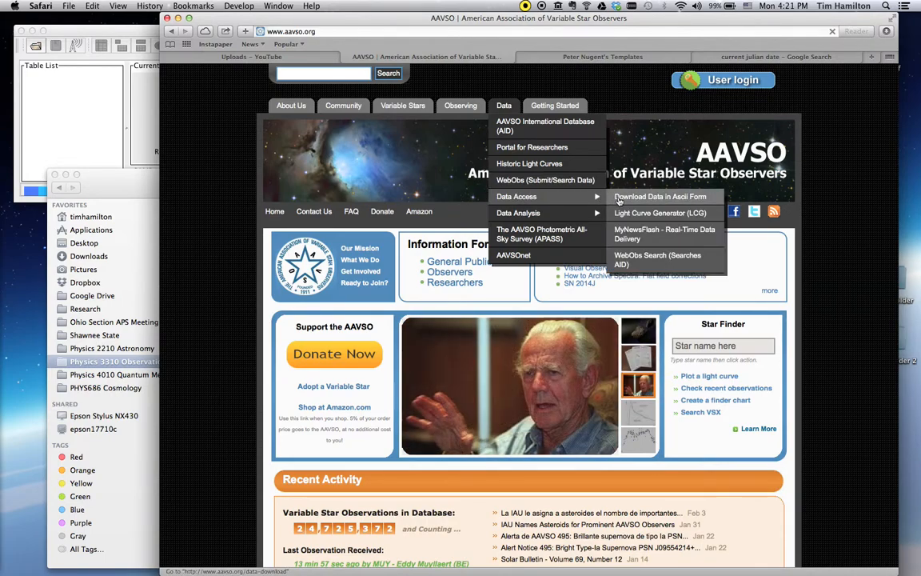
{"action": "left_click", "coordinate": [620, 198]}
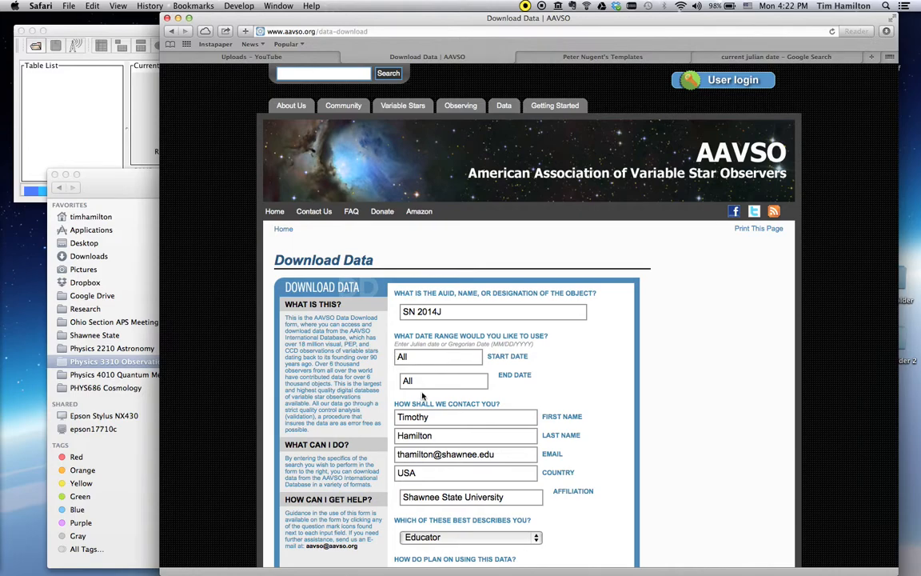
Submit the SN 2014J data request with Educator and comma-delimited format selected, and open the returned data file
{"action": "scroll", "coordinate": [628, 448], "scroll_direction": "down", "scroll_amount": 1}
{"action": "scroll", "coordinate": [629, 448], "scroll_direction": "down", "scroll_amount": 5}
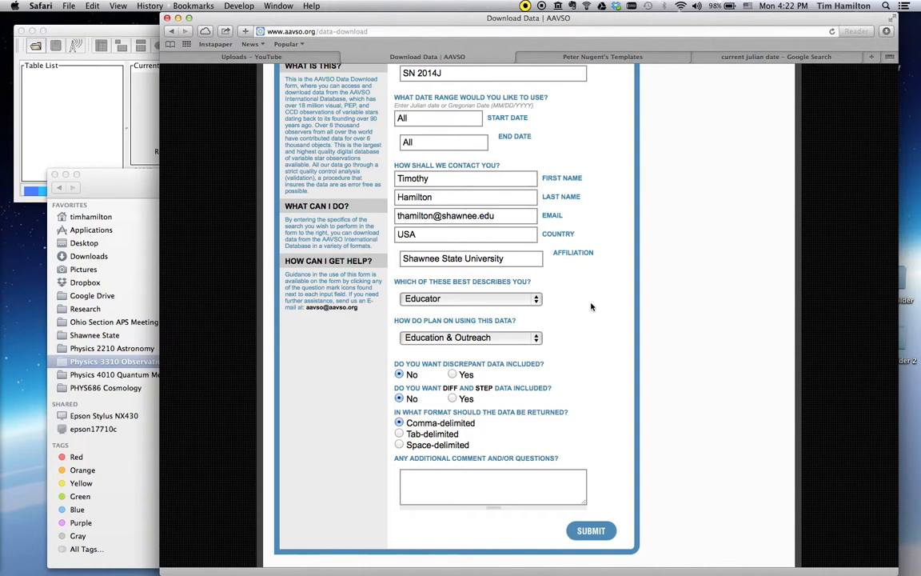
{"action": "left_click", "coordinate": [527, 298]}
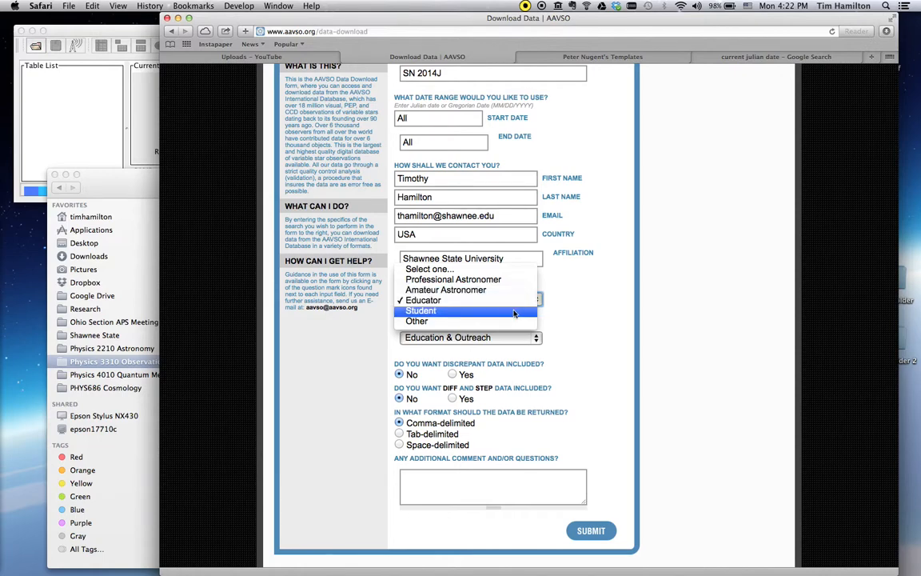
{"action": "left_click", "coordinate": [515, 337]}
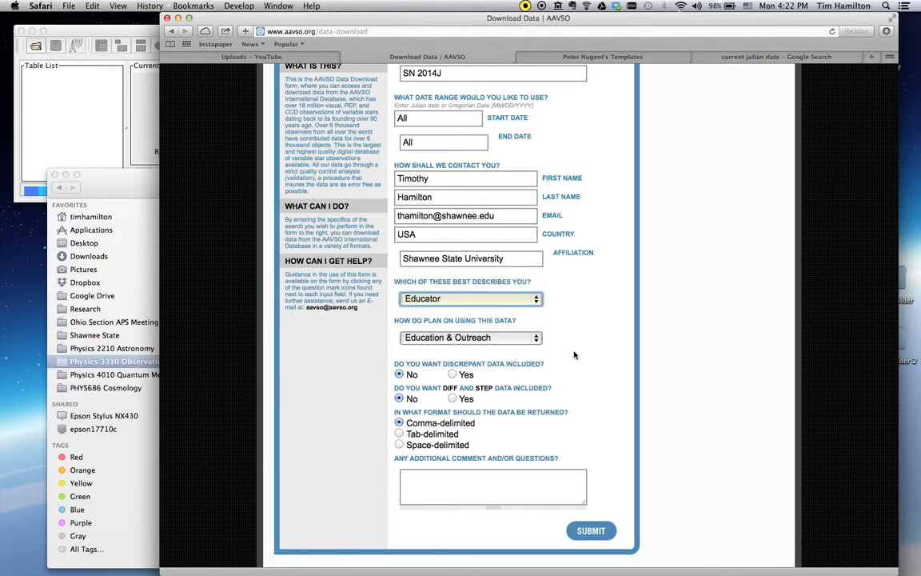
{"action": "scroll", "coordinate": [574, 355], "scroll_direction": "down", "scroll_amount": 3}
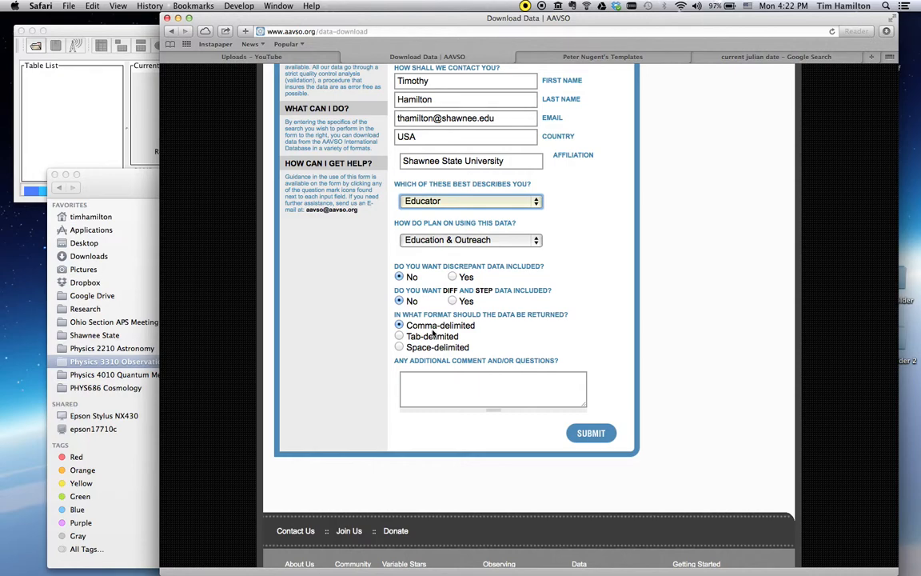
{"action": "left_click", "coordinate": [593, 433]}
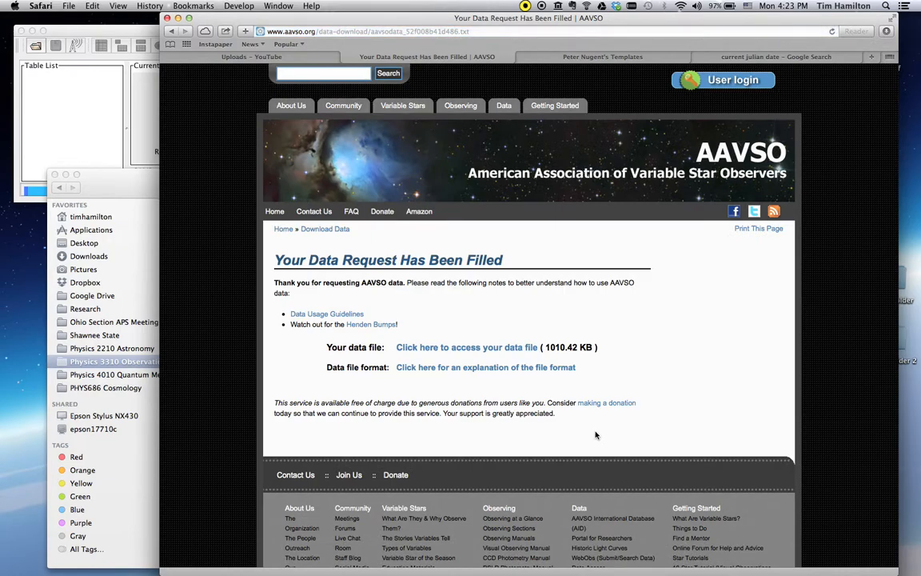
{"action": "left_click", "coordinate": [514, 349]}
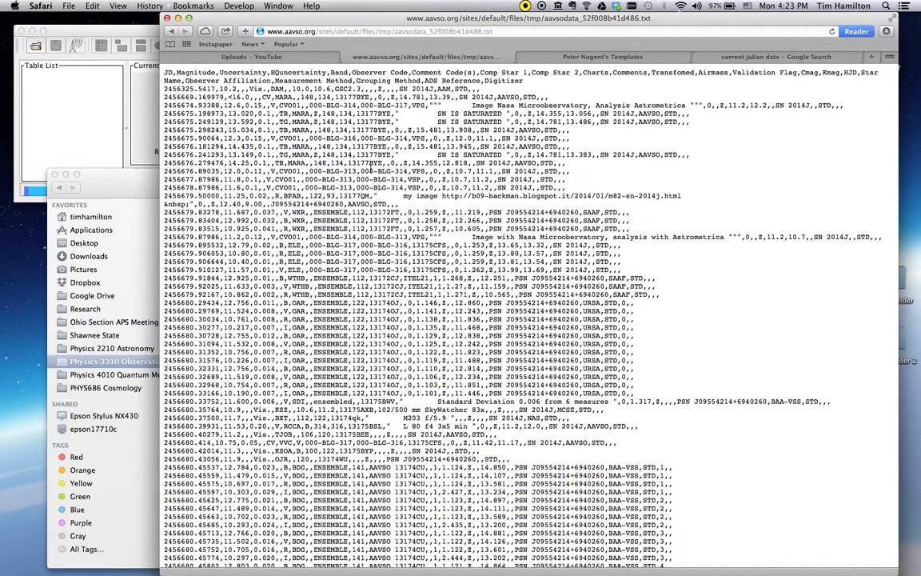
{"action": "key", "text": "super+a"}
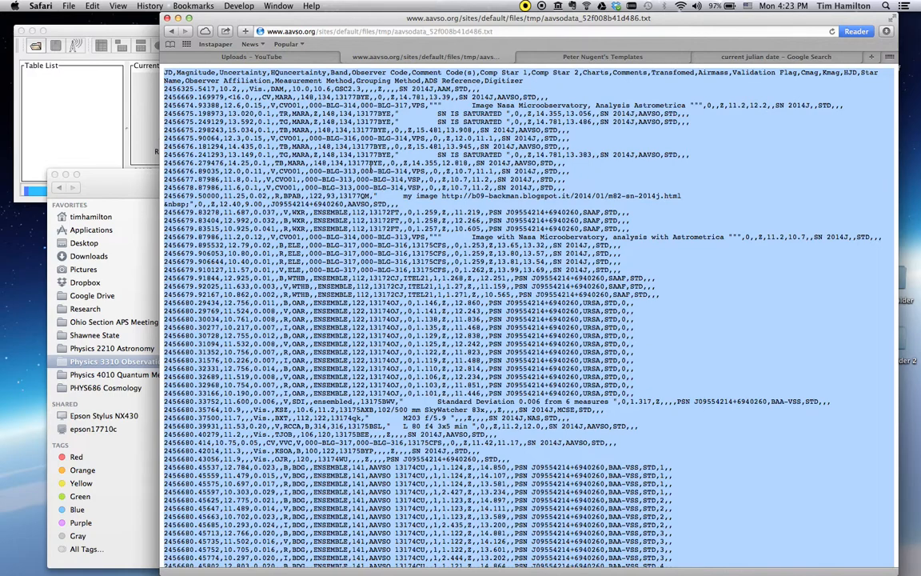
{"action": "left_click", "coordinate": [372, 171]}
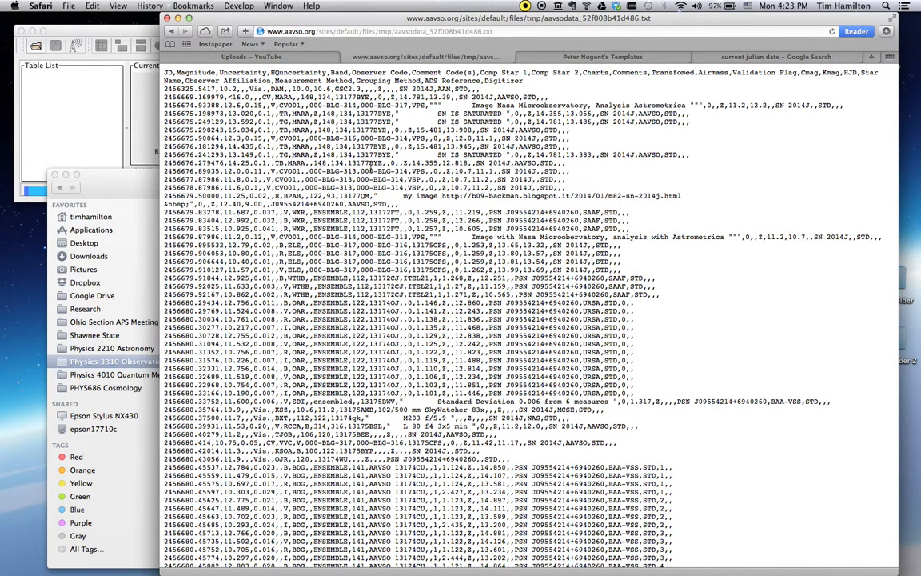
{"action": "key", "text": "super+s"}
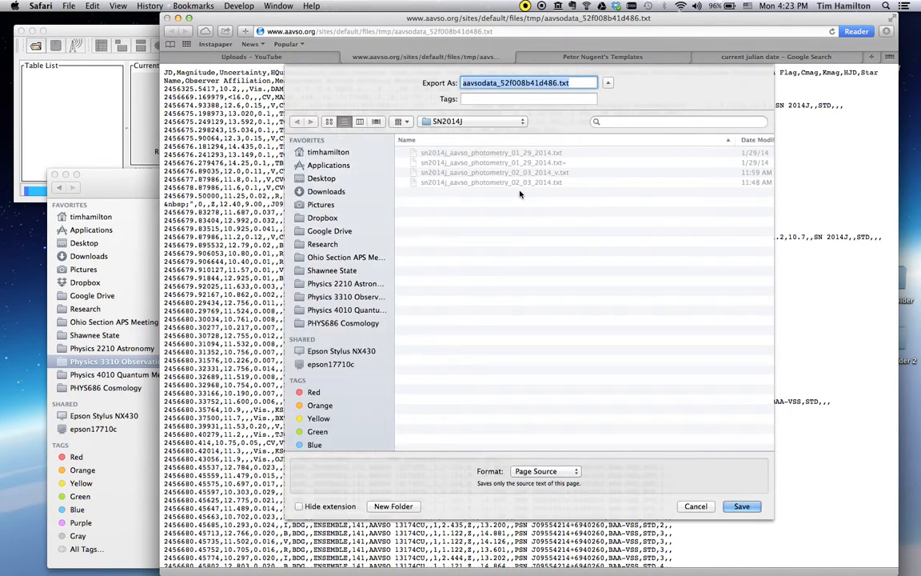
{"action": "left_click", "coordinate": [491, 183]}
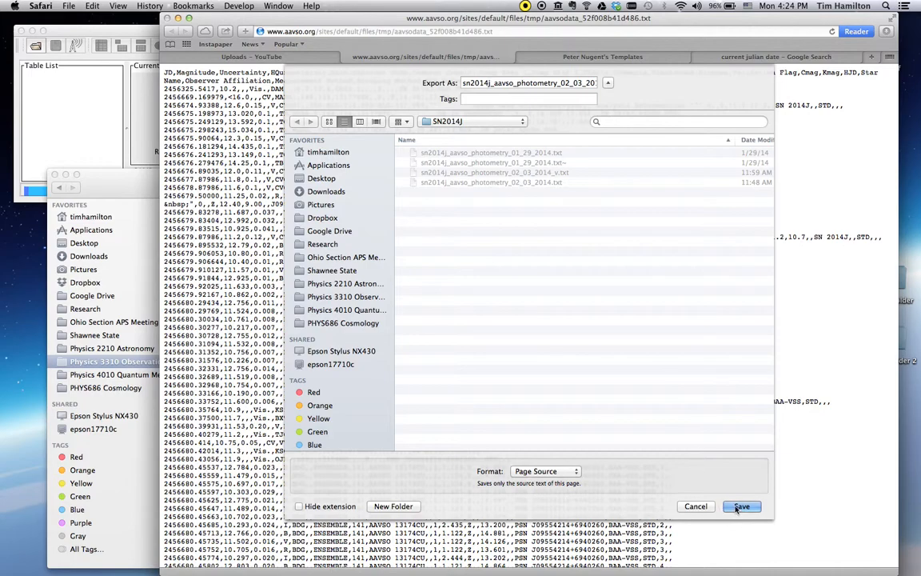
{"action": "left_click", "coordinate": [695, 506]}
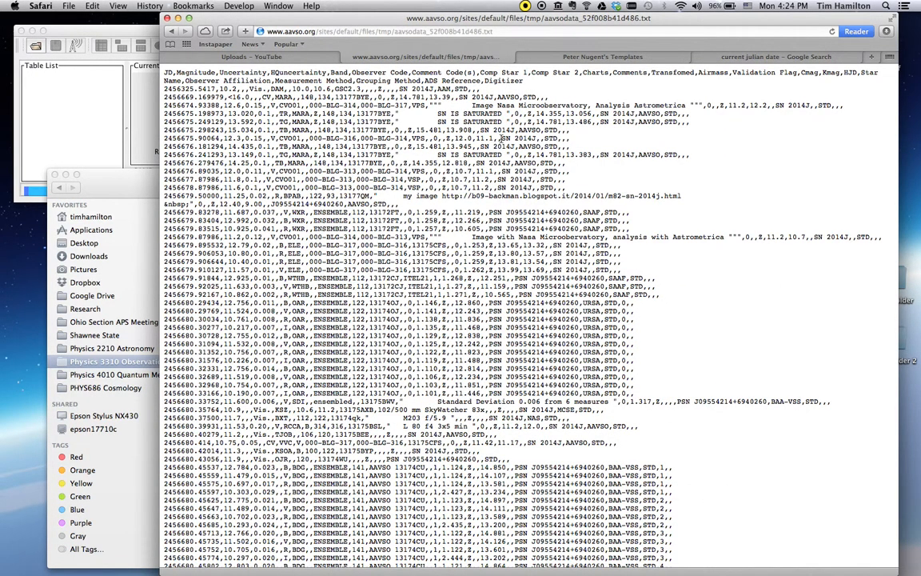
Close the photometry data page and switch to TOPCAT
{"action": "key", "text": "super+w"}
{"action": "key", "text": "super+Tab"}
{"action": "key", "text": "super+Tab"}
{"action": "key", "text": "super+Tab"}
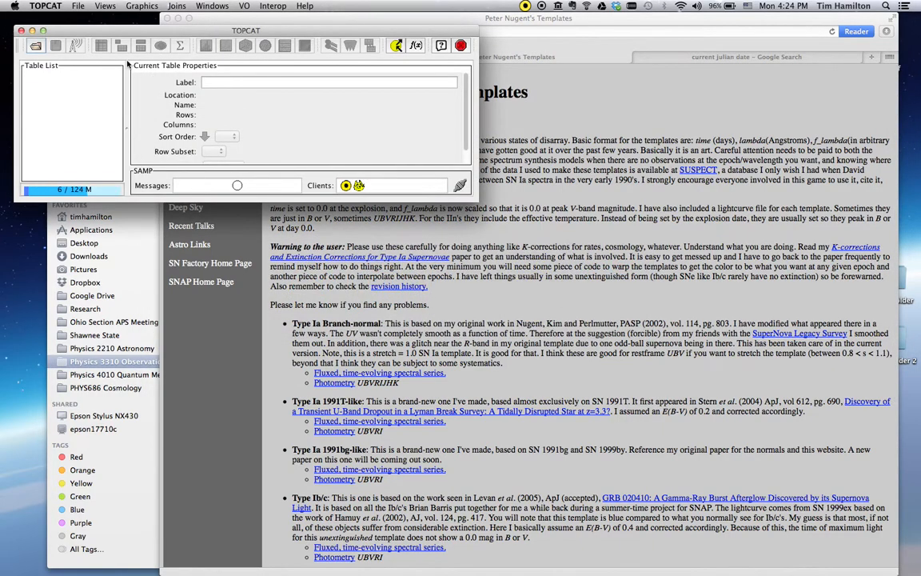
Load sn2014j_aavso_photometry_02_03_2014.txt from the SN2014J folder as a CSV table
{"action": "left_click", "coordinate": [35, 47]}
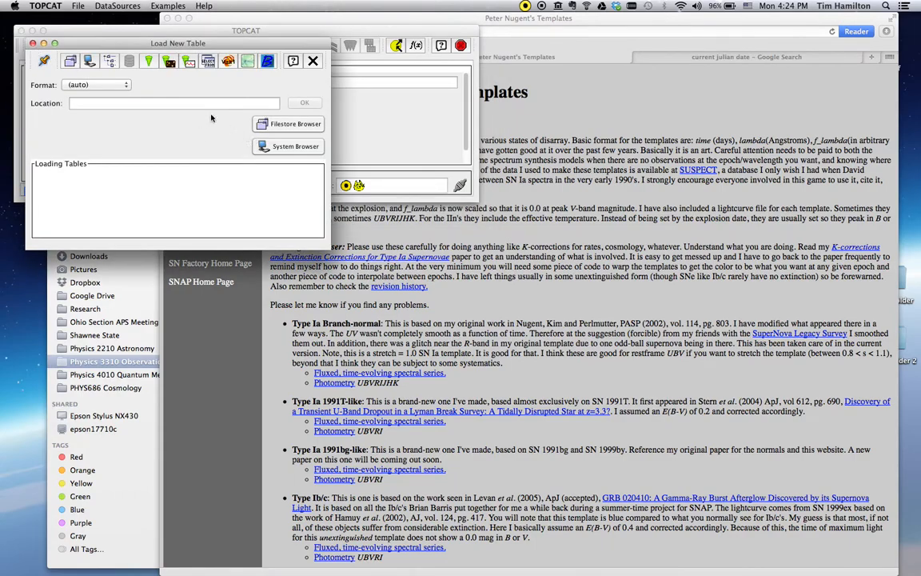
{"action": "left_click", "coordinate": [99, 84]}
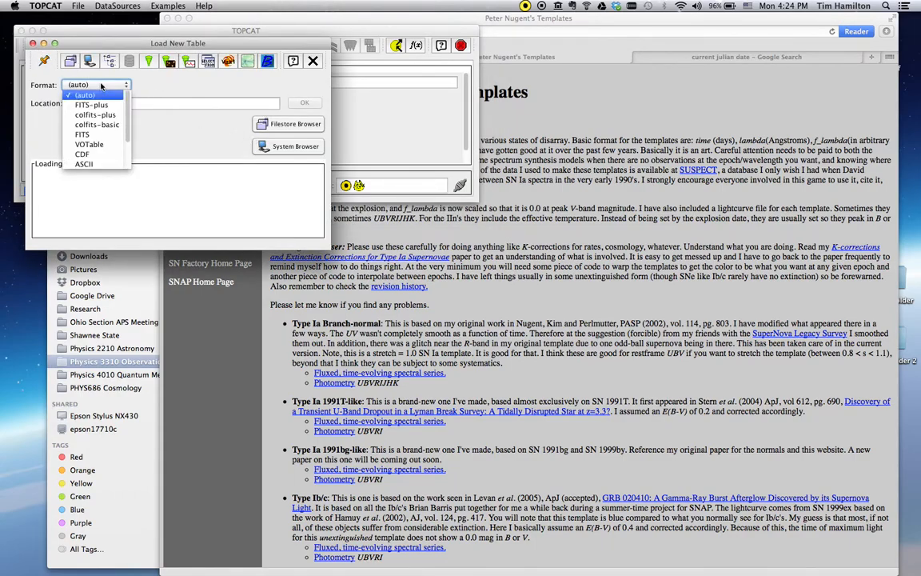
{"action": "scroll", "coordinate": [114, 153], "scroll_direction": "down", "scroll_amount": 1}
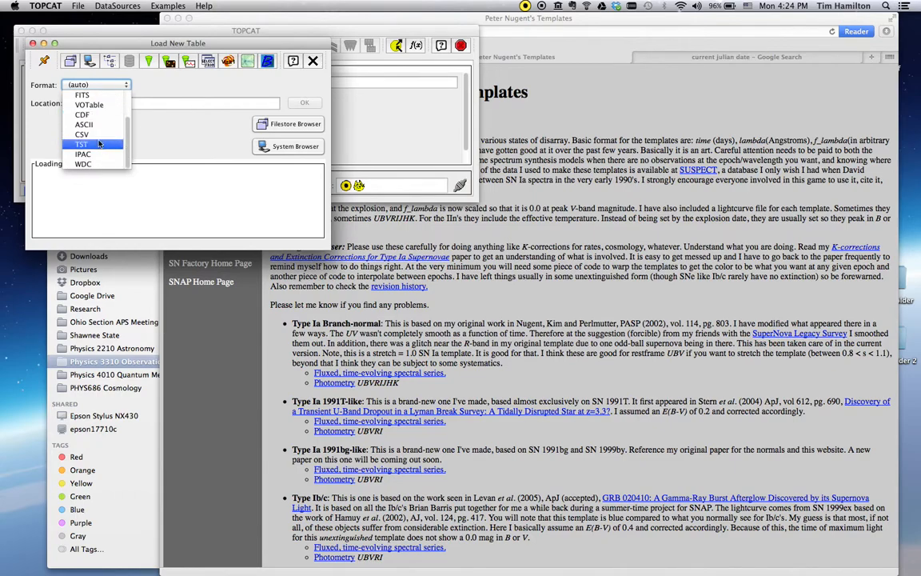
{"action": "left_click", "coordinate": [95, 140]}
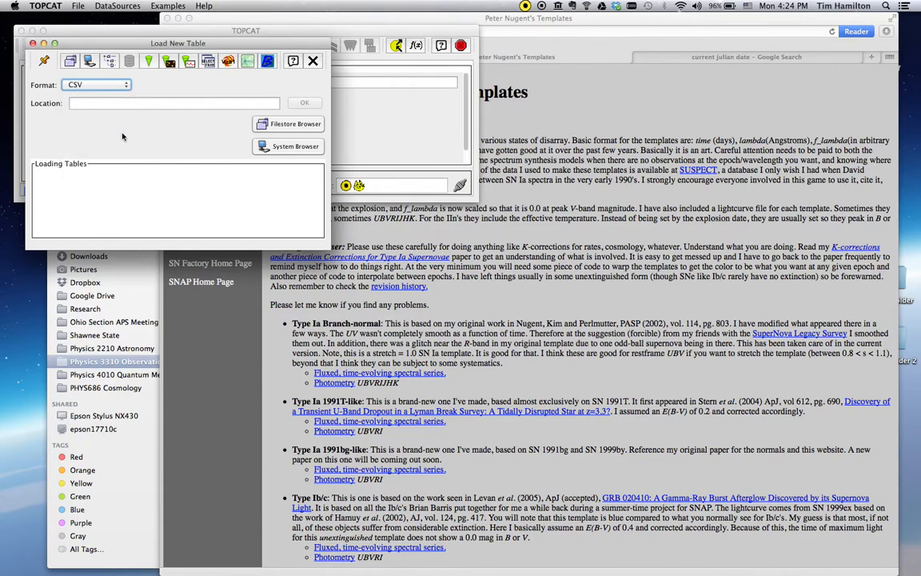
{"action": "left_click", "coordinate": [312, 149]}
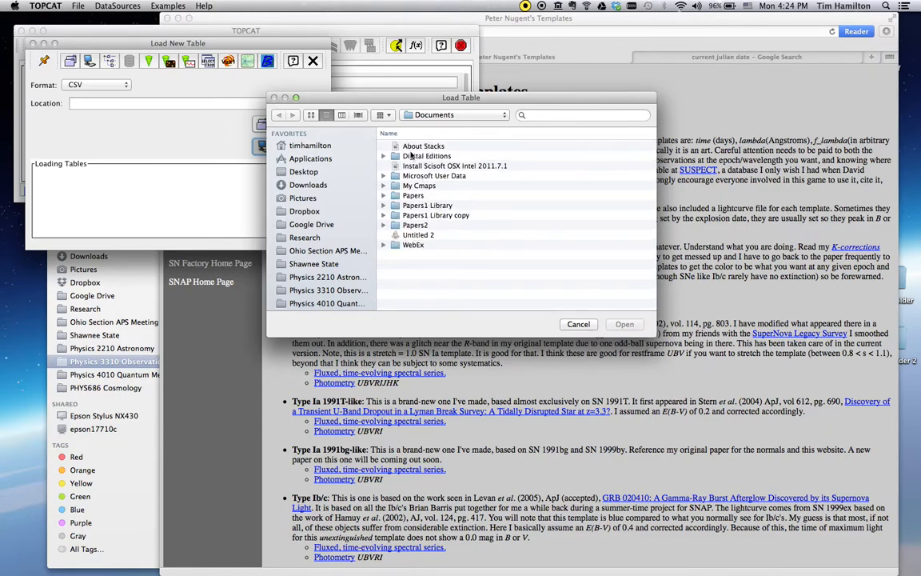
{"action": "left_click", "coordinate": [411, 118]}
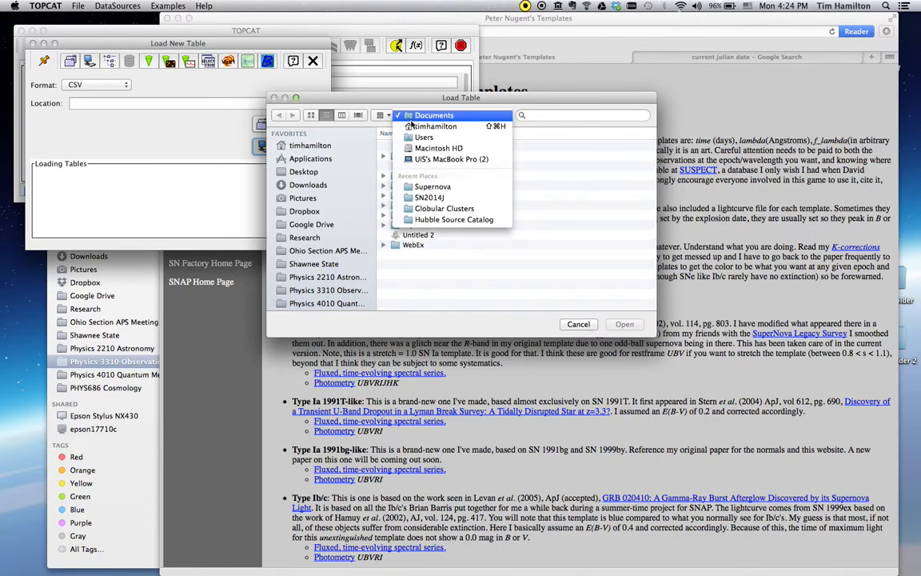
{"action": "left_click", "coordinate": [421, 197]}
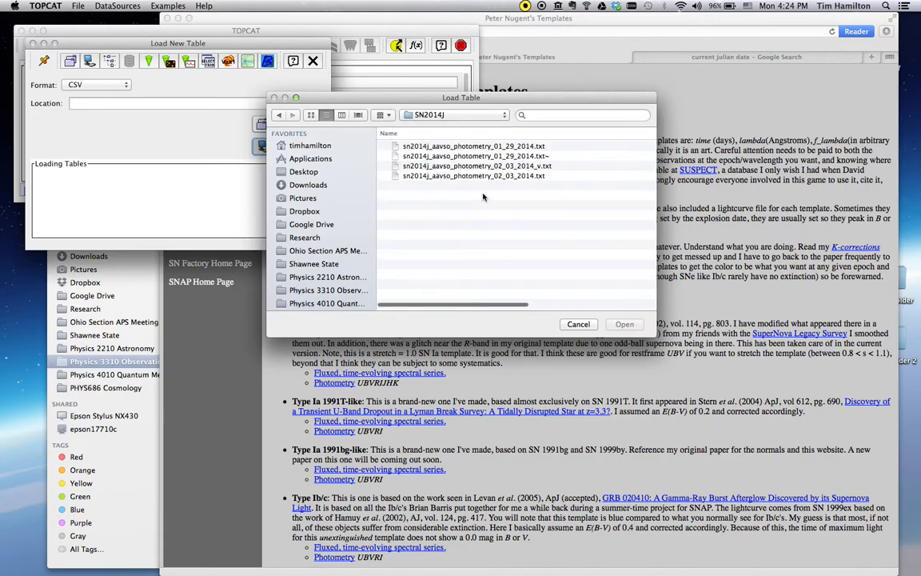
{"action": "left_click", "coordinate": [468, 176]}
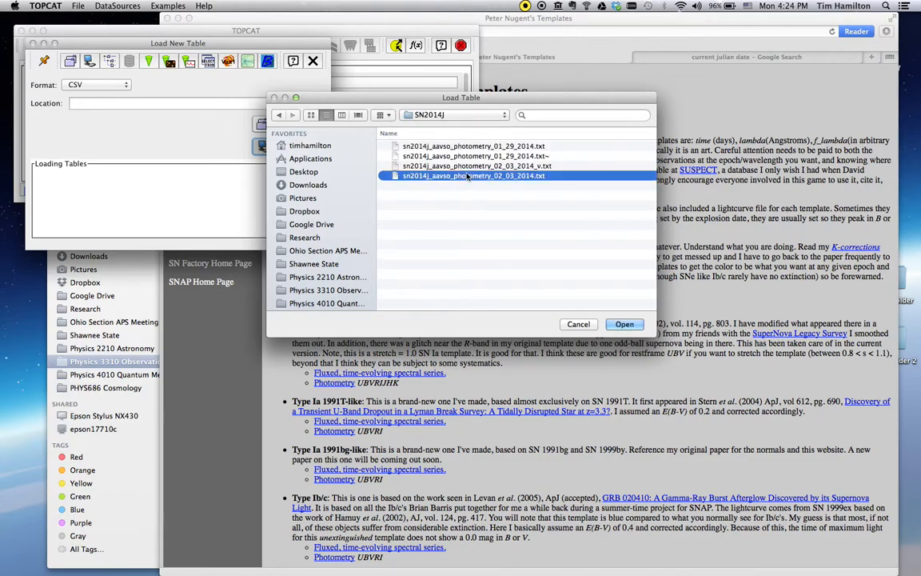
{"action": "double_click", "coordinate": [467, 175]}
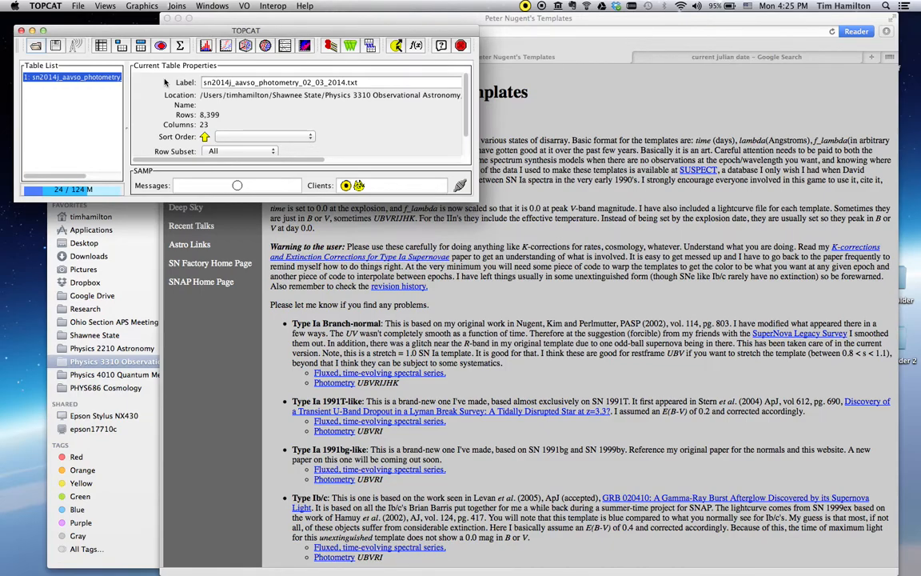
Check in a scatter plot of the table which columns are offered for the Y axis, and close the plot
{"action": "left_click", "coordinate": [226, 47]}
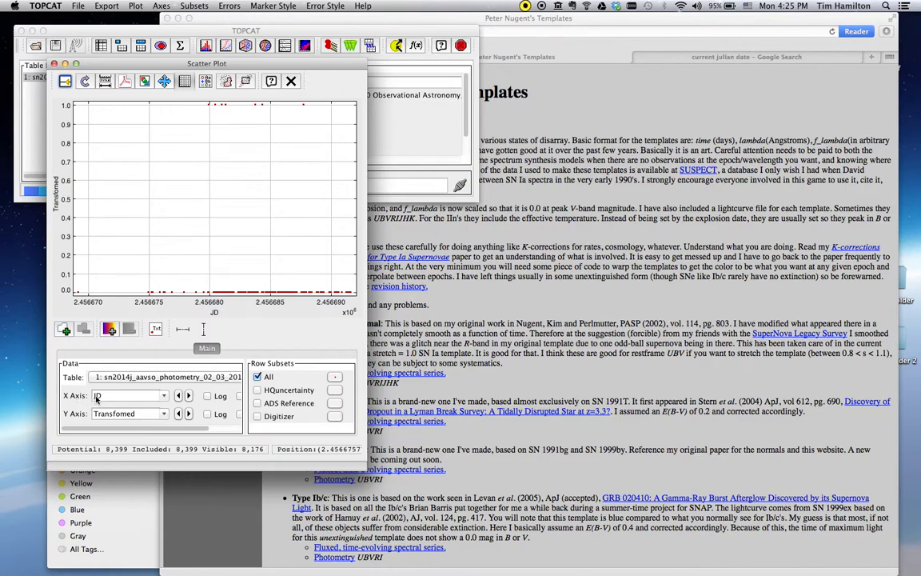
{"action": "left_click", "coordinate": [164, 414]}
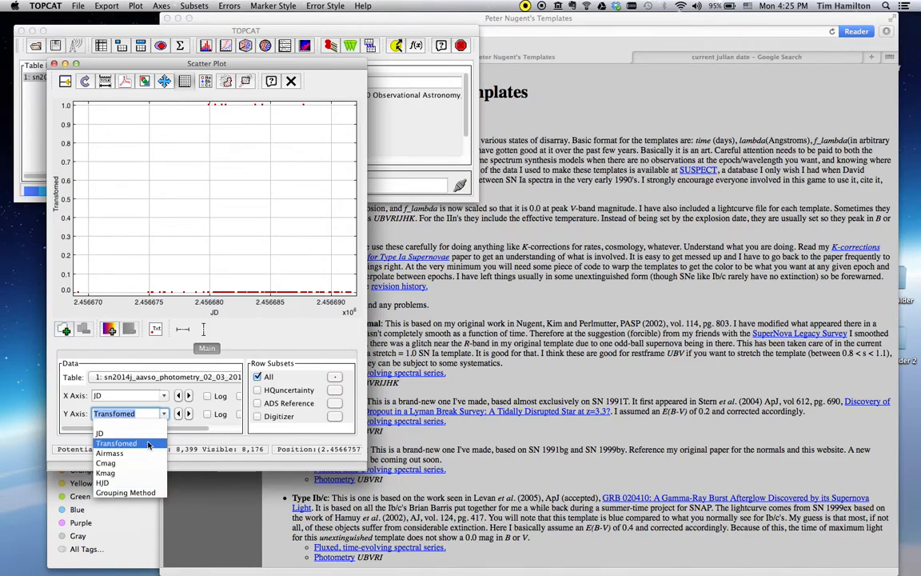
{"action": "left_click", "coordinate": [148, 443]}
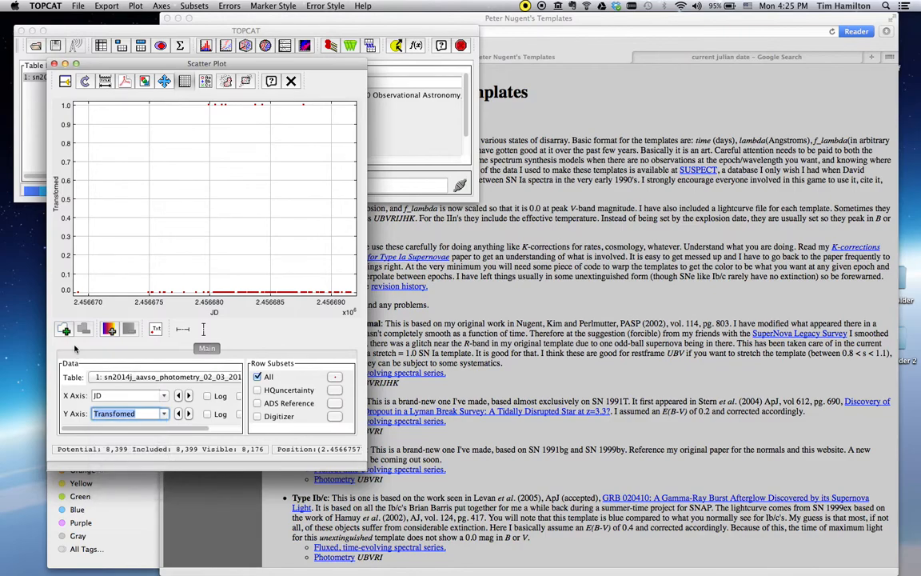
{"action": "left_click", "coordinate": [291, 81]}
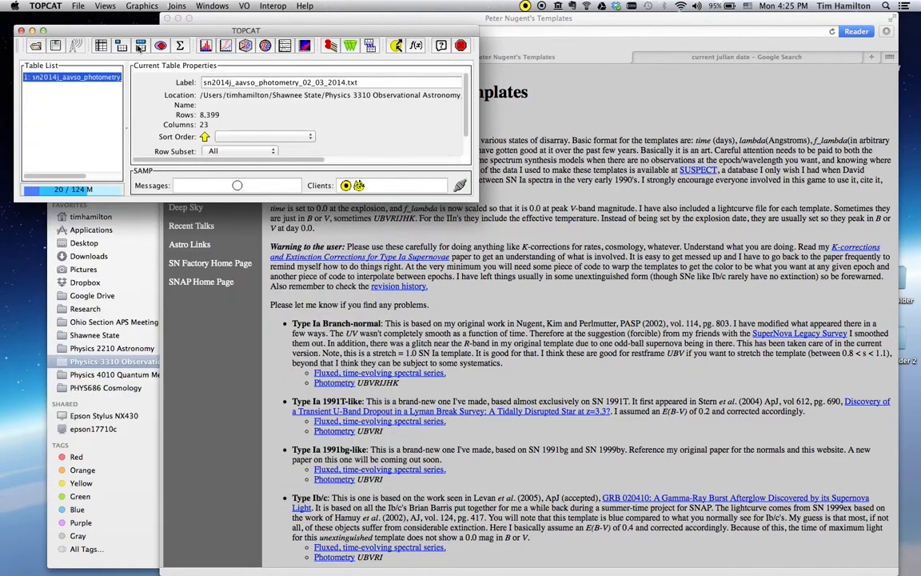
Display the photometry table's row data and its column list in separate windows, arranged clear of the main window
{"action": "left_click", "coordinate": [100, 45]}
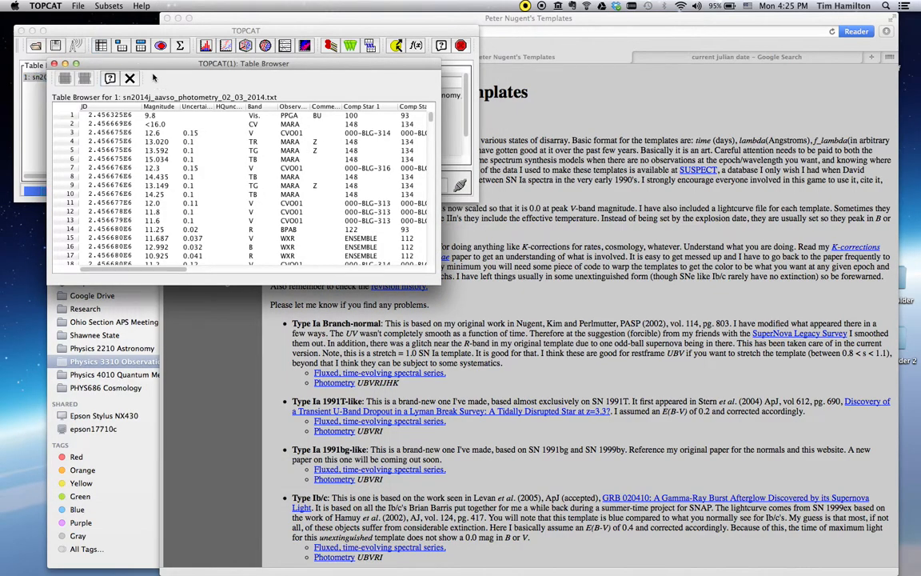
{"action": "left_click_drag", "start_coordinate": [139, 67], "coordinate": [101, 228]}
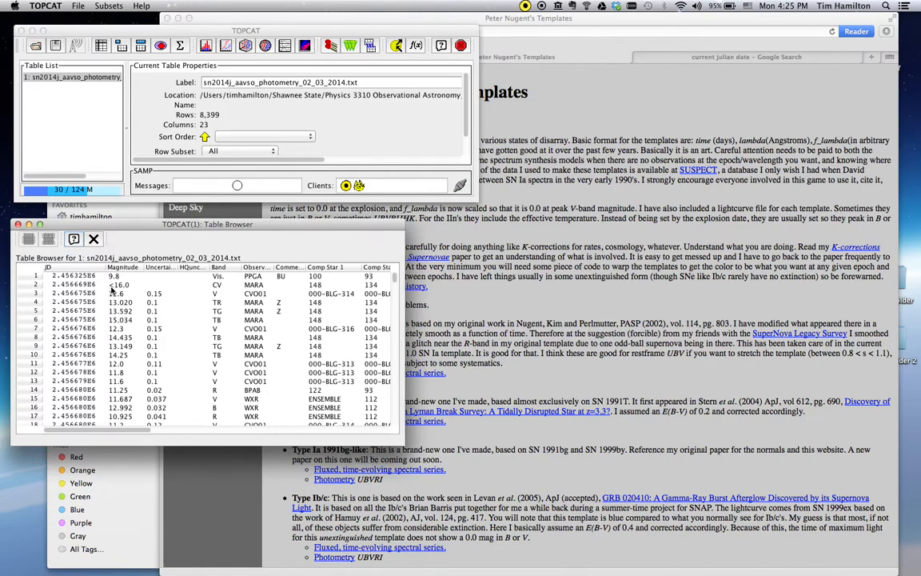
{"action": "left_click", "coordinate": [140, 48]}
{"action": "left_click_drag", "start_coordinate": [143, 68], "coordinate": [528, 220]}
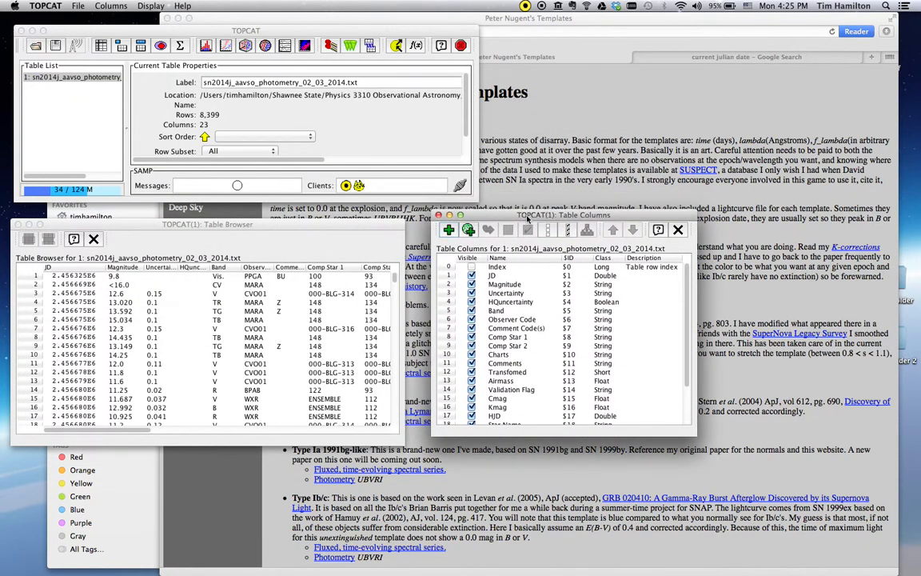
Select the Magnitude column in the column list and enlarge that window to fit every column
{"action": "left_click", "coordinate": [492, 286]}
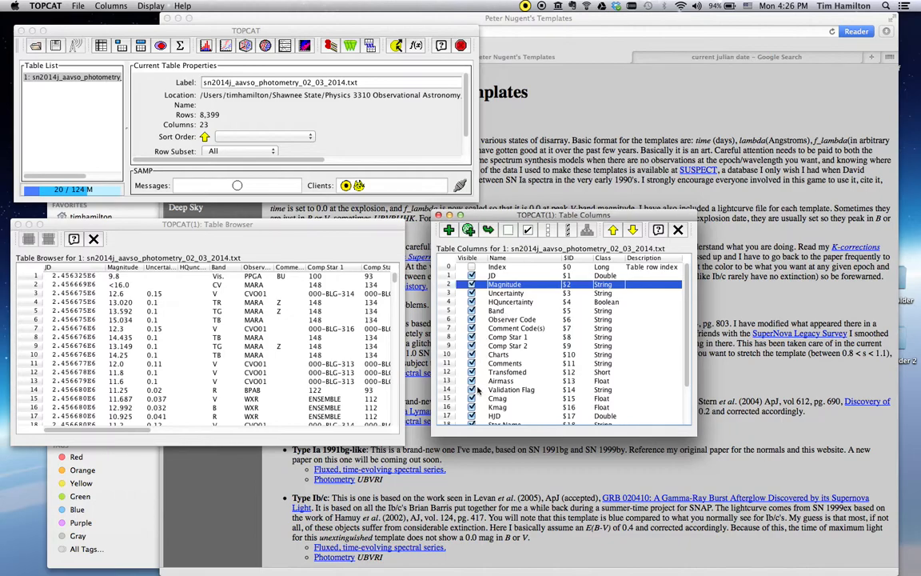
{"action": "scroll", "coordinate": [485, 378], "scroll_direction": "down", "scroll_amount": 2}
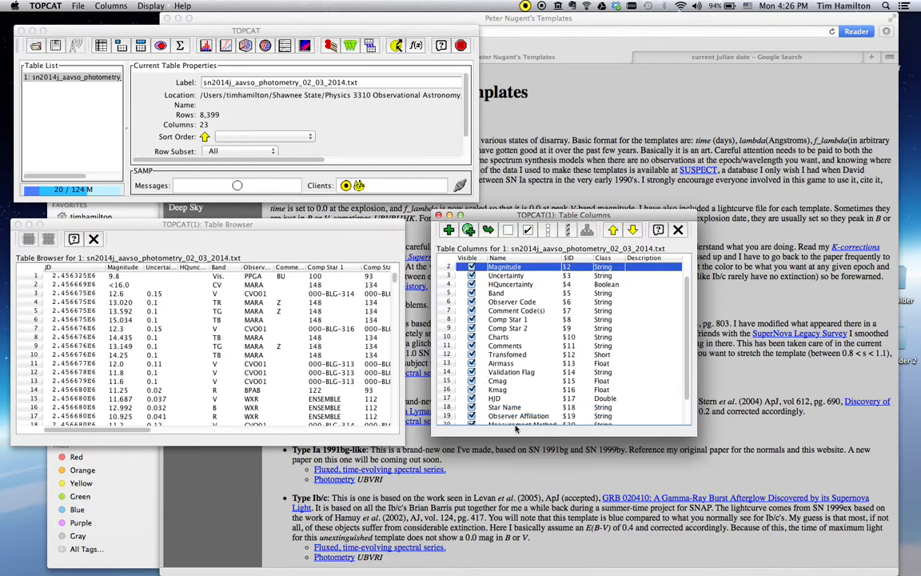
{"action": "left_click_drag", "start_coordinate": [514, 445], "coordinate": [514, 552]}
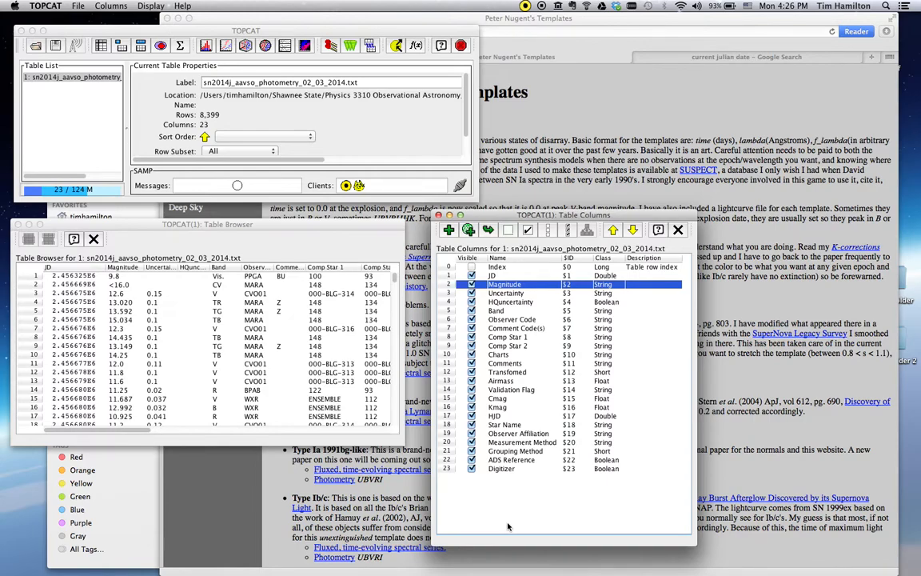
Hide the Measurement Method, Grouping Method, ADS Reference and Digitizer columns, and try hiding and showing all columns at once
{"action": "left_click", "coordinate": [472, 469]}
{"action": "left_click", "coordinate": [472, 460]}
{"action": "left_click", "coordinate": [472, 451]}
{"action": "left_click", "coordinate": [472, 442]}
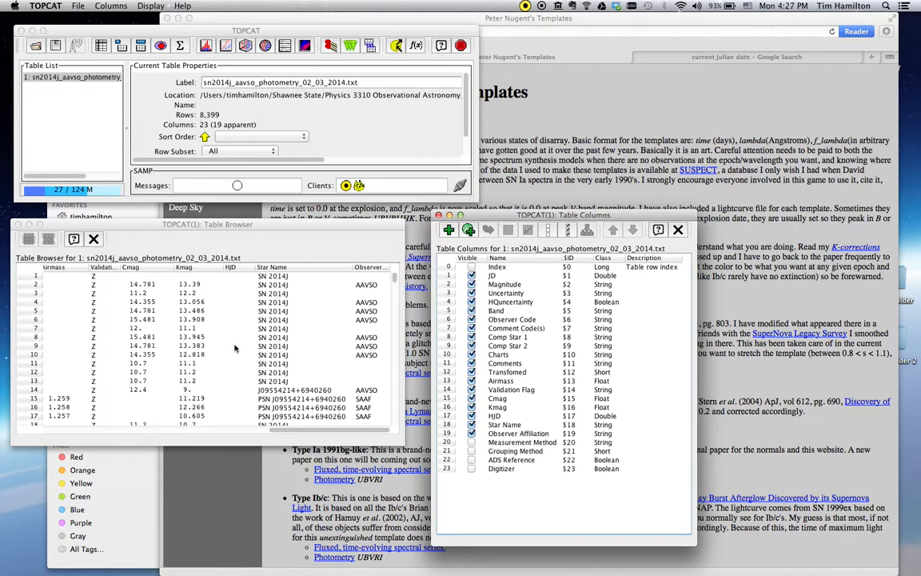
{"action": "left_click", "coordinate": [550, 231]}
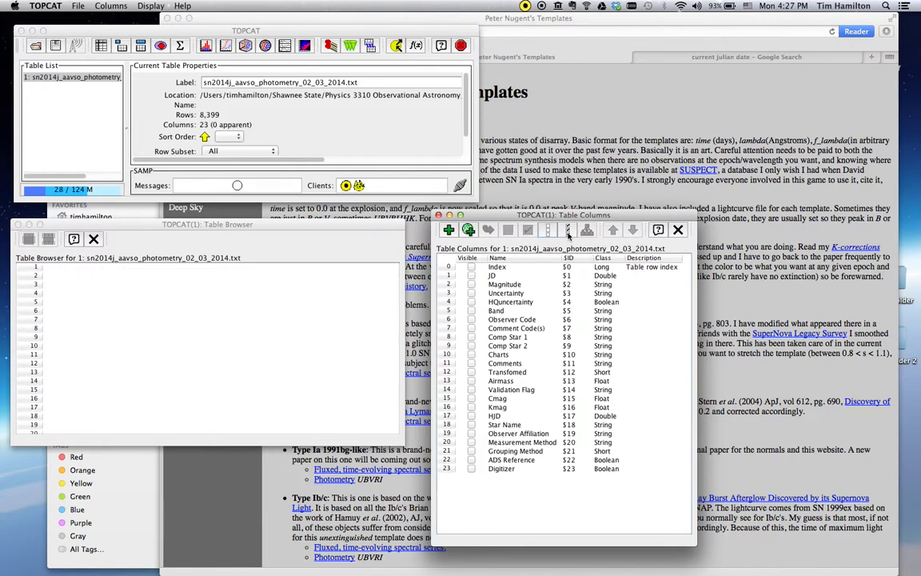
{"action": "left_click", "coordinate": [568, 231]}
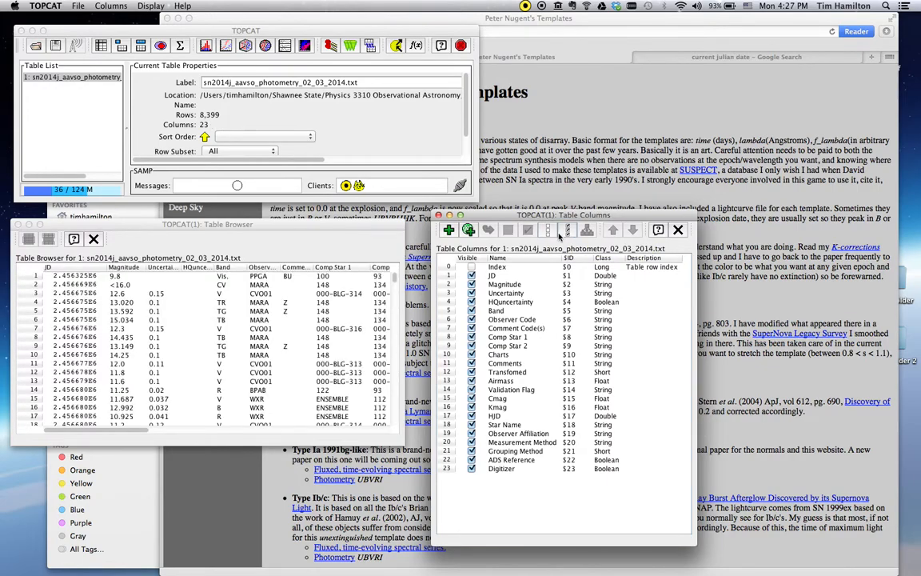
Hide all table columns and show only JD, Magnitude and Band
{"action": "left_click", "coordinate": [547, 231]}
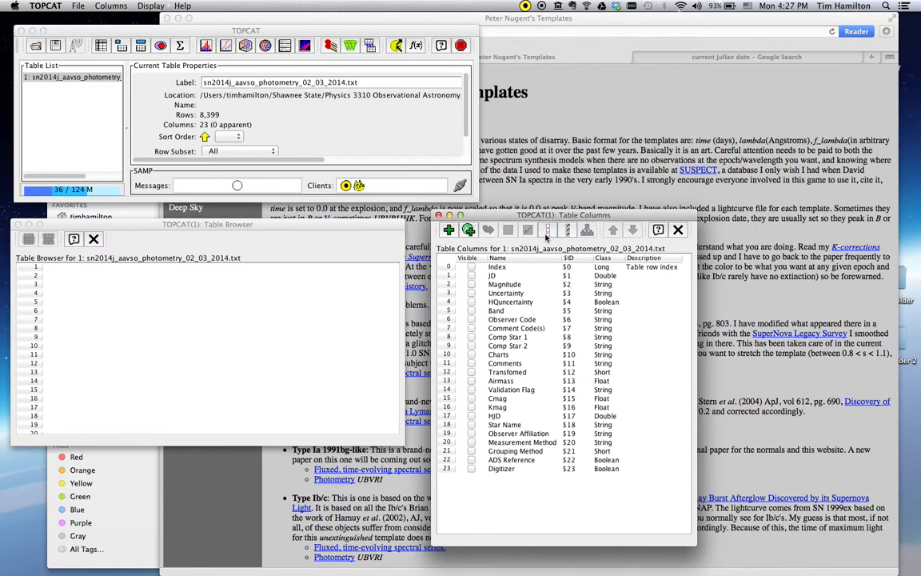
{"action": "left_click", "coordinate": [471, 275]}
{"action": "left_click", "coordinate": [472, 285]}
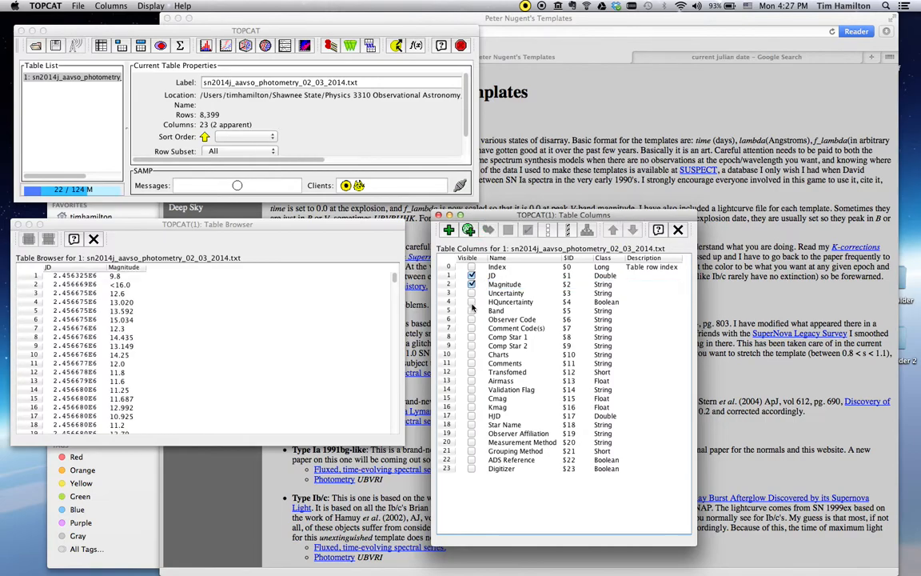
{"action": "left_click", "coordinate": [471, 310]}
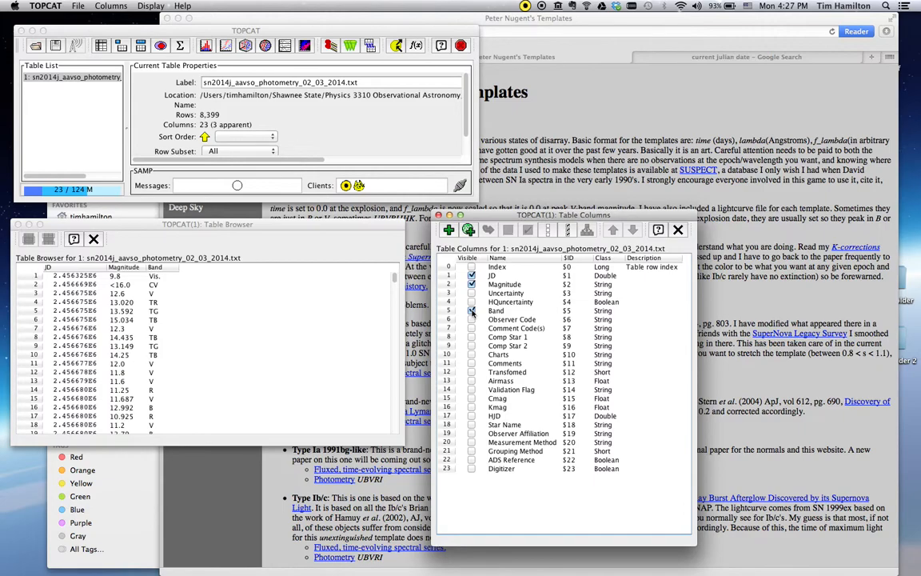
Look through the table rows to see where the V band measurements occur
{"action": "left_click", "coordinate": [155, 363]}
{"action": "left_click", "coordinate": [154, 372]}
{"action": "left_click", "coordinate": [154, 380]}
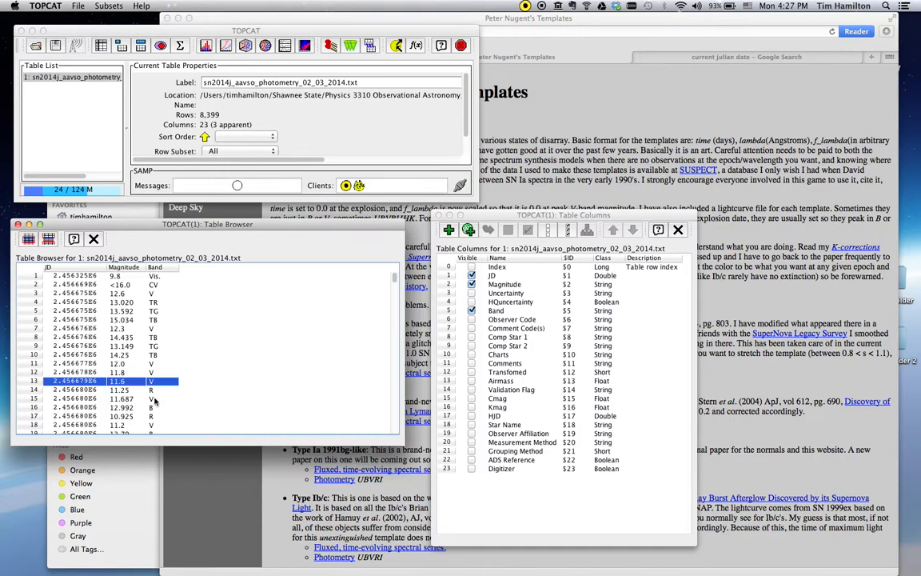
{"action": "left_click", "coordinate": [162, 425]}
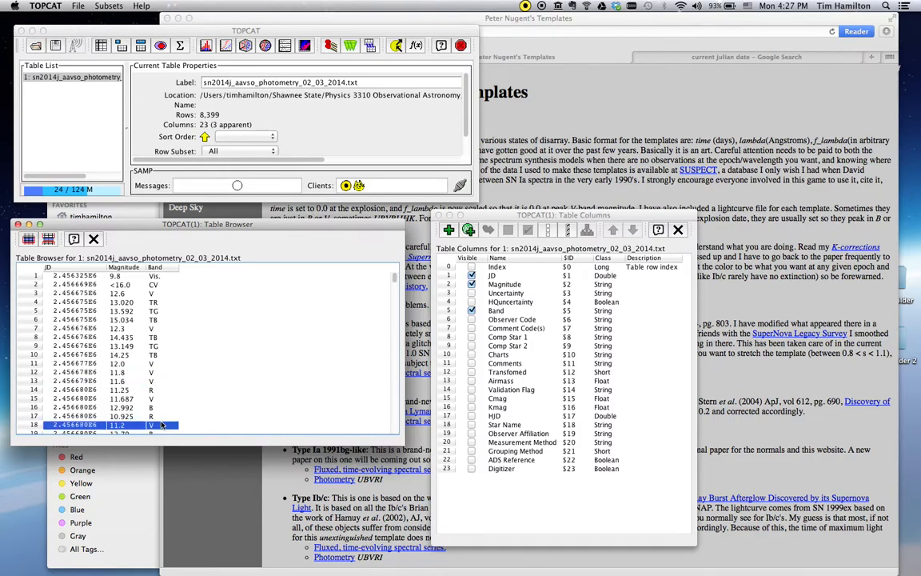
{"action": "scroll", "coordinate": [165, 361], "scroll_direction": "down", "scroll_amount": 15}
{"action": "scroll", "coordinate": [164, 361], "scroll_direction": "up", "scroll_amount": 15}
Sort the table rows by the Band column in ascending order
{"action": "left_click", "coordinate": [598, 214]}
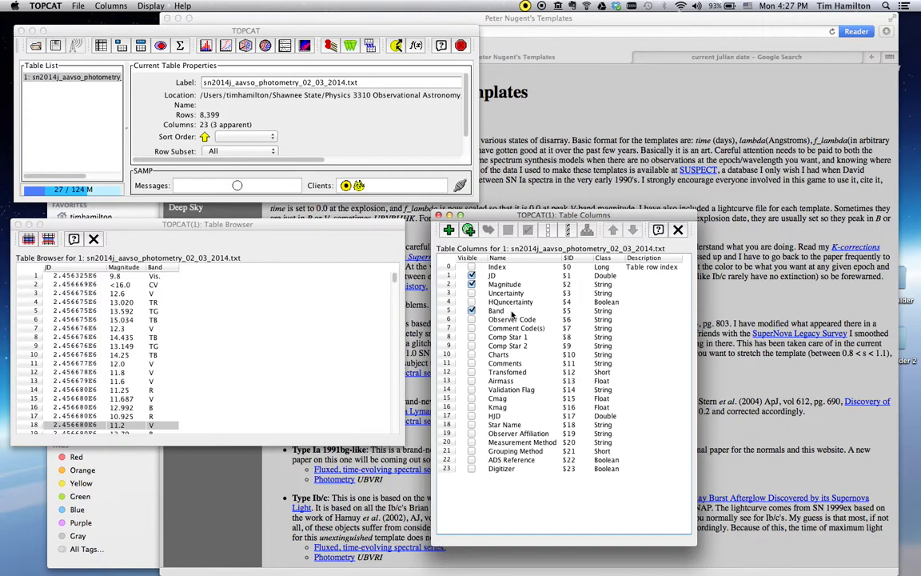
{"action": "left_click", "coordinate": [512, 312]}
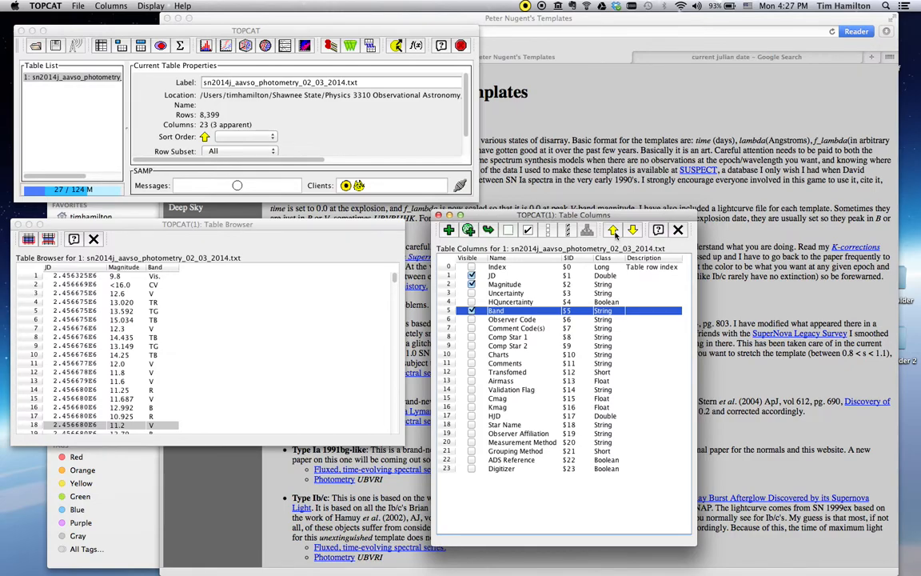
{"action": "left_click", "coordinate": [613, 230]}
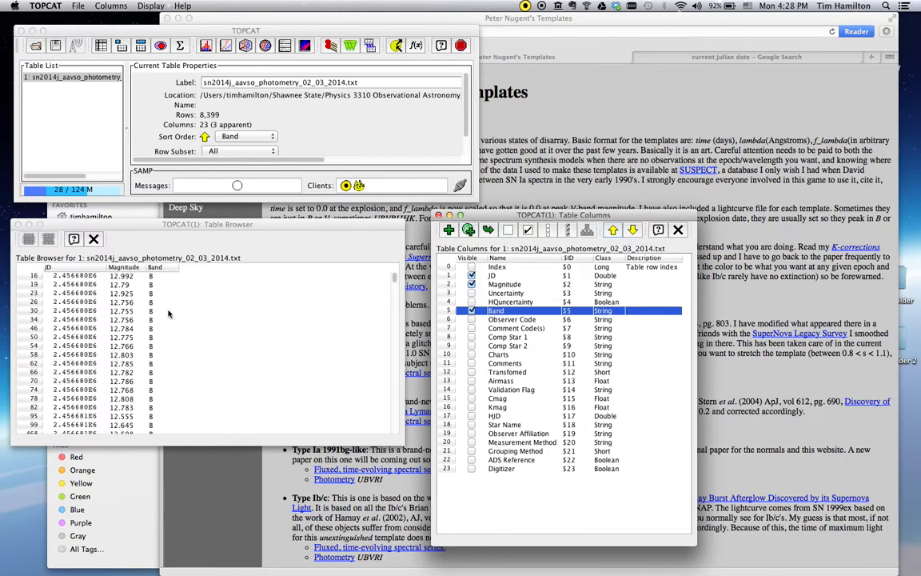
Select every V band row from the first to the last, enlarging the row data window downward to see more rows
{"action": "scroll", "coordinate": [193, 339], "scroll_direction": "down", "scroll_amount": 20}
{"action": "scroll", "coordinate": [193, 340], "scroll_direction": "down", "scroll_amount": 20}
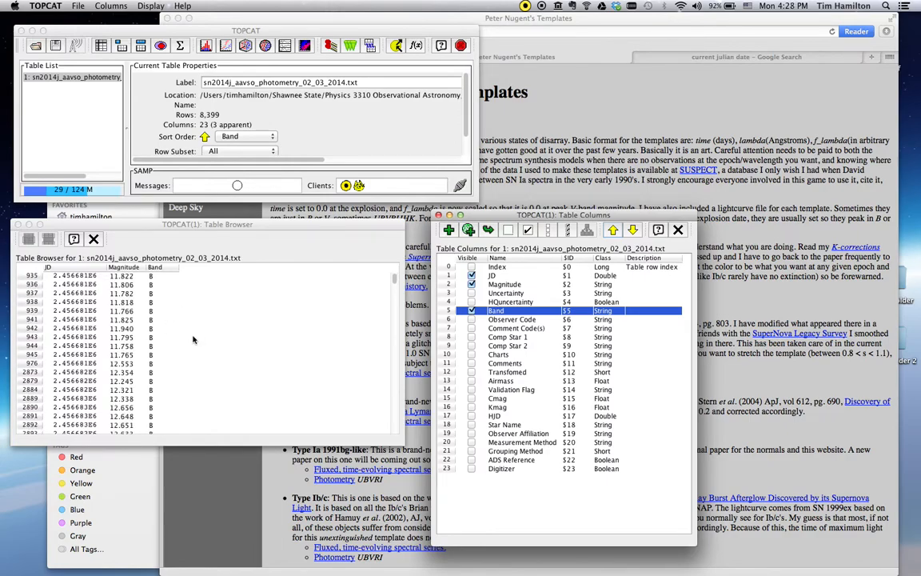
{"action": "left_click_drag", "start_coordinate": [393, 286], "coordinate": [395, 392]}
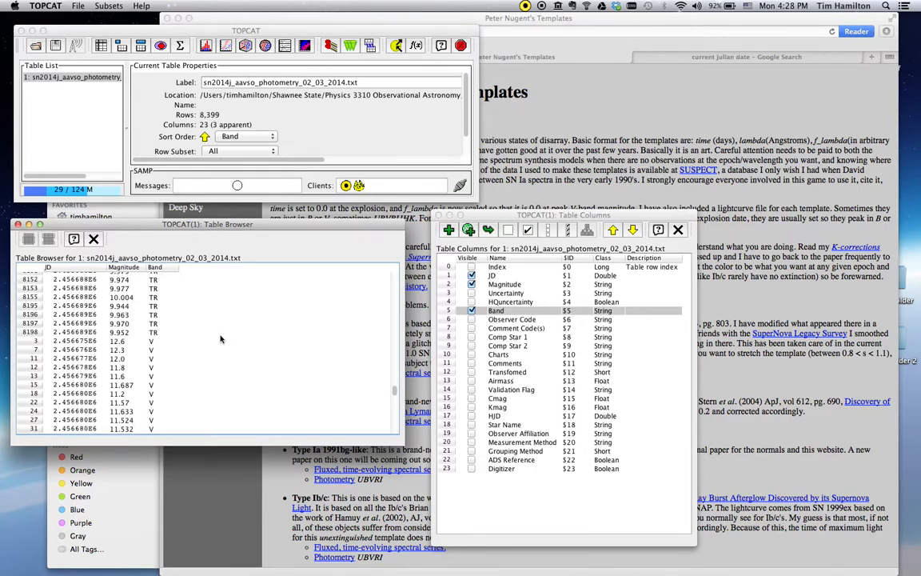
{"action": "left_click", "coordinate": [155, 342]}
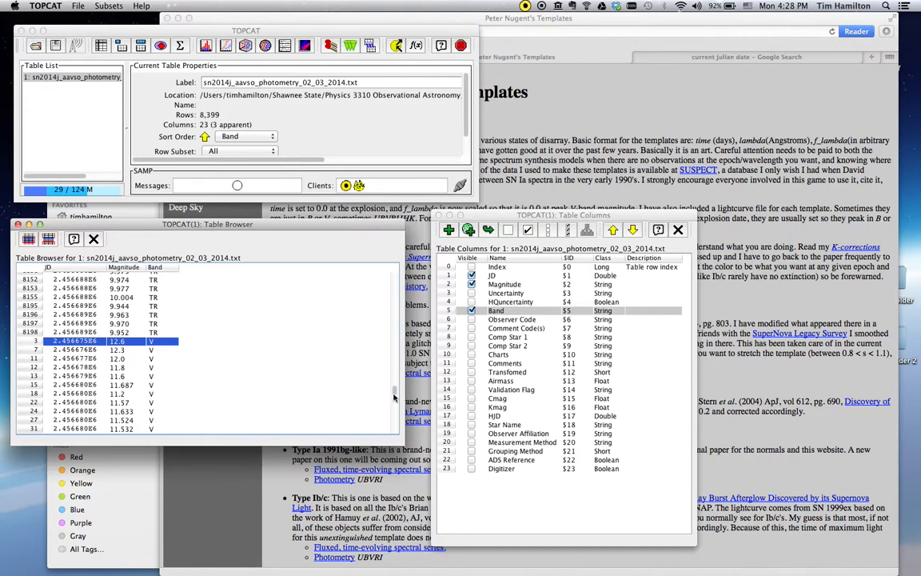
{"action": "left_click_drag", "start_coordinate": [395, 393], "coordinate": [393, 430]}
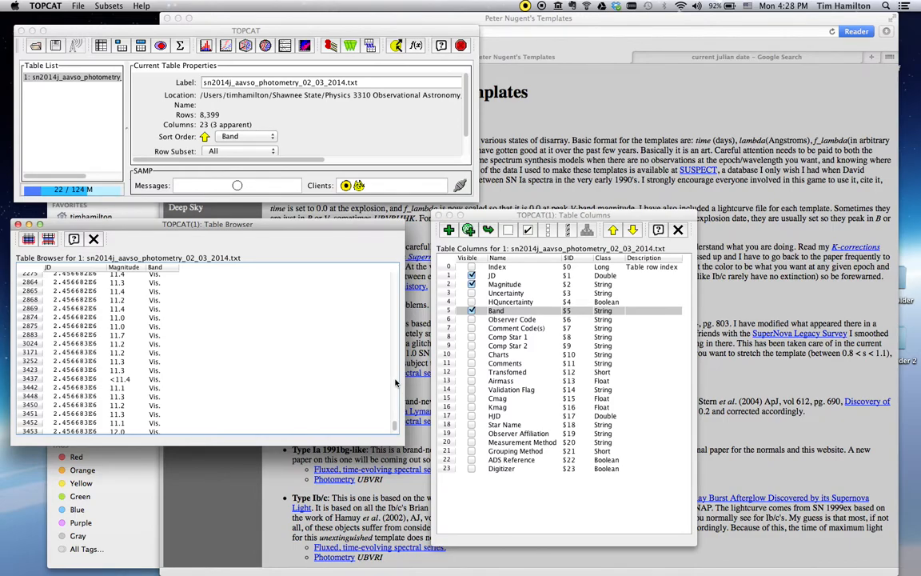
{"action": "scroll", "coordinate": [394, 382], "scroll_direction": "up", "scroll_amount": 5}
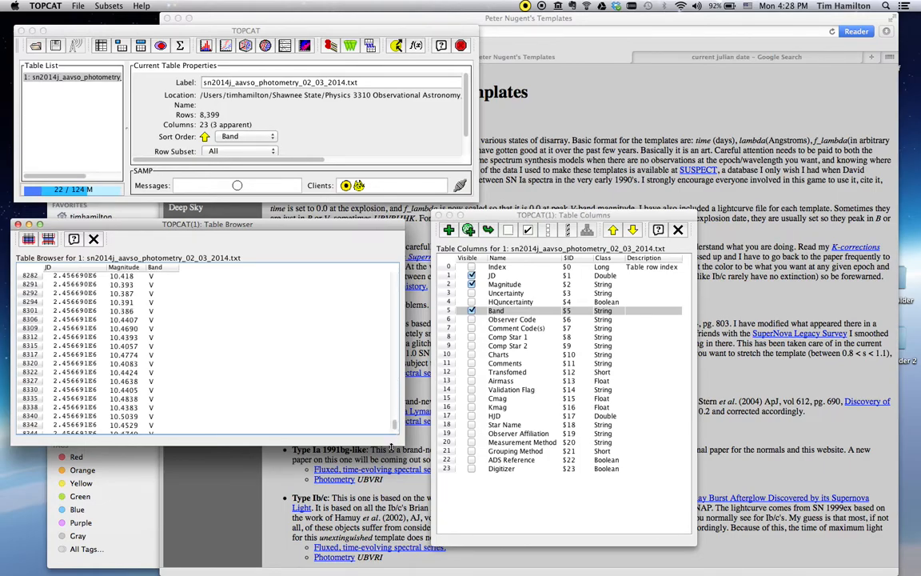
{"action": "left_click_drag", "start_coordinate": [391, 446], "coordinate": [394, 489]}
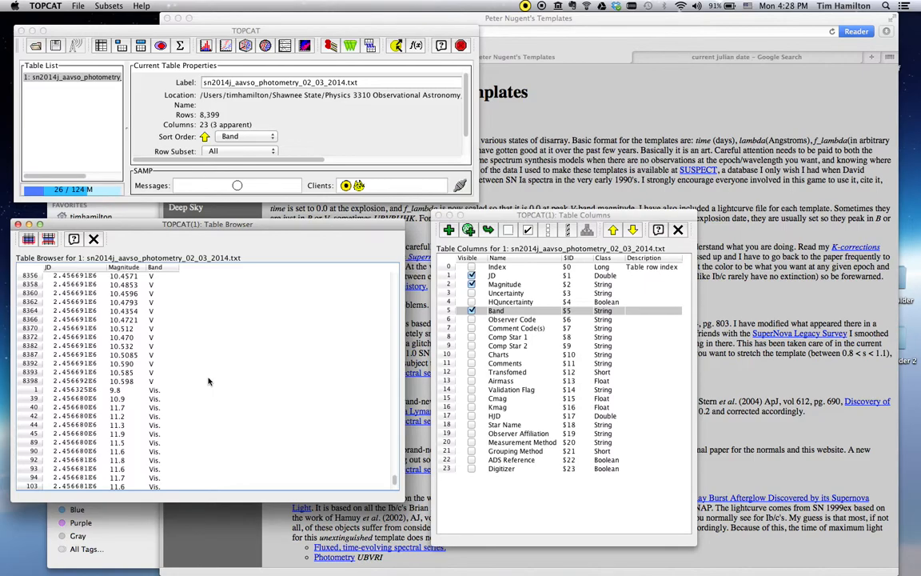
{"action": "left_click", "coordinate": [131, 383], "text": "shift"}
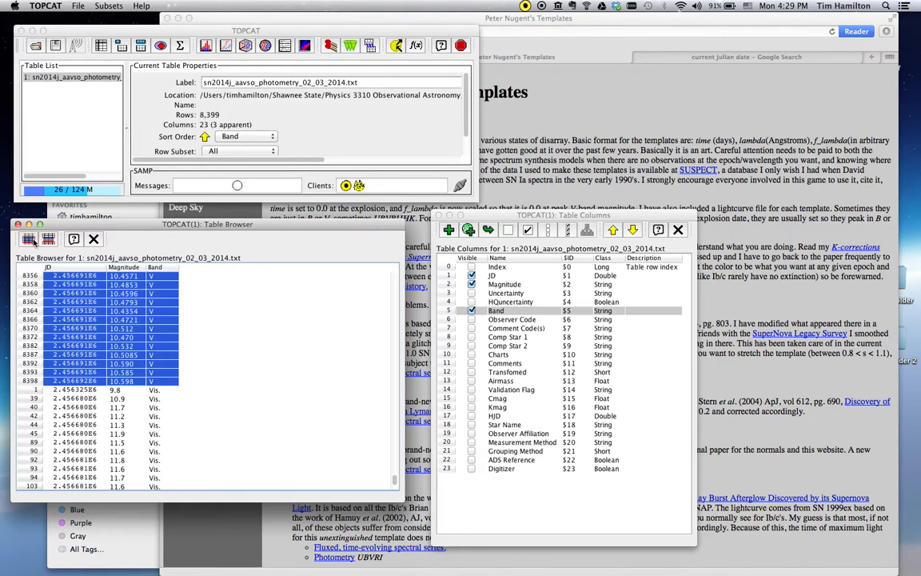
Create a subset named "v band" from the selected rows and make it the current subset
{"action": "left_click", "coordinate": [29, 240]}
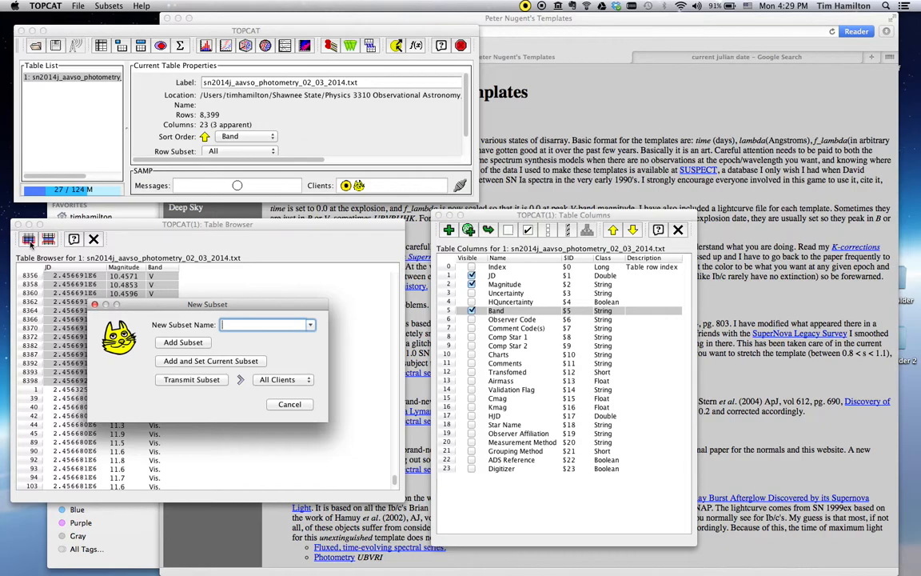
{"action": "type", "text": "v band"}
{"action": "left_click", "coordinate": [222, 361]}
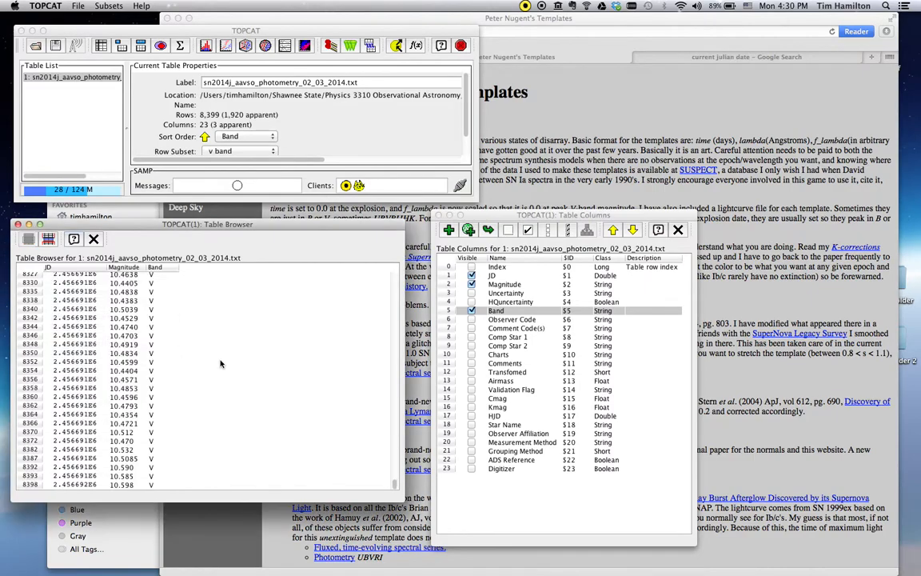
{"action": "scroll", "coordinate": [220, 364], "scroll_direction": "up", "scroll_amount": 5}
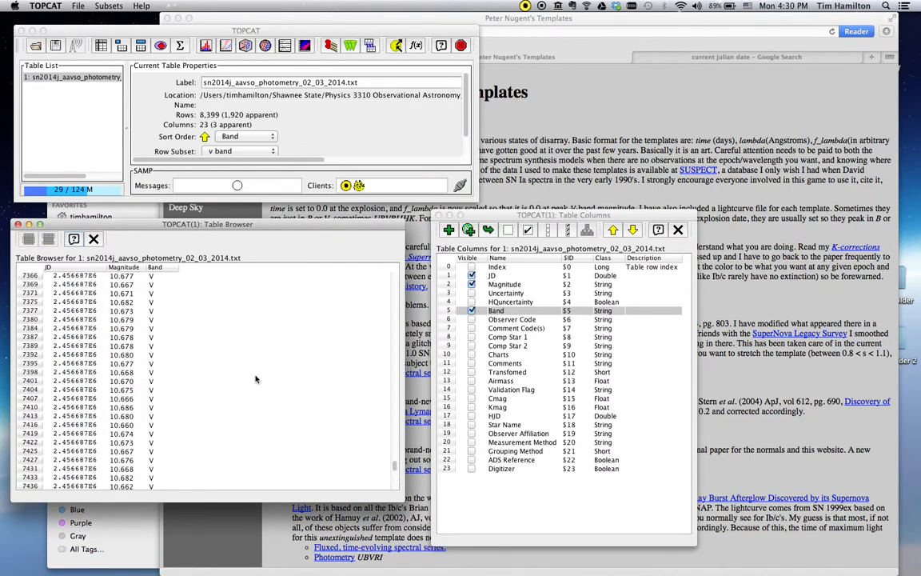
{"action": "left_click", "coordinate": [394, 444]}
{"action": "left_click_drag", "start_coordinate": [394, 443], "coordinate": [351, 234]}
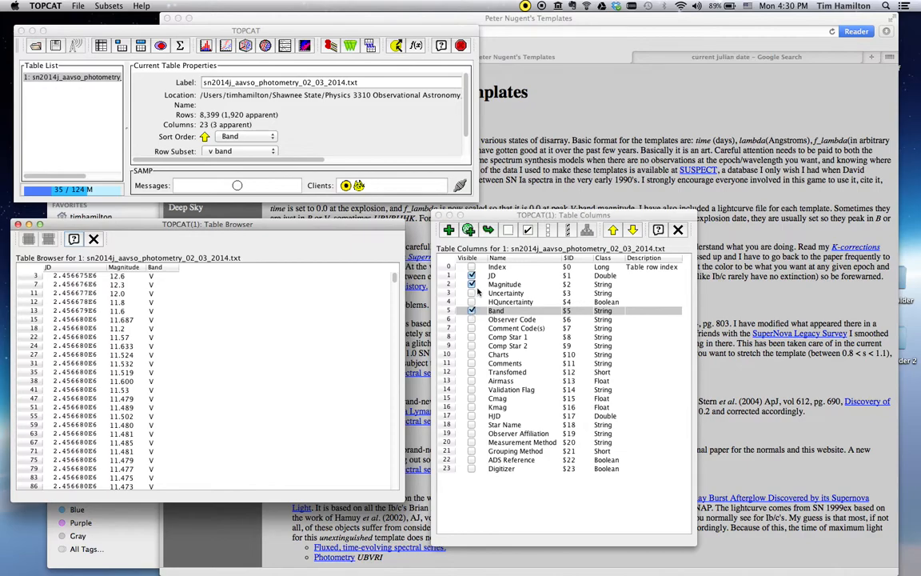
Sort the V band rows by Magnitude in ascending order and view the beginning of the list
{"action": "left_click", "coordinate": [505, 285]}
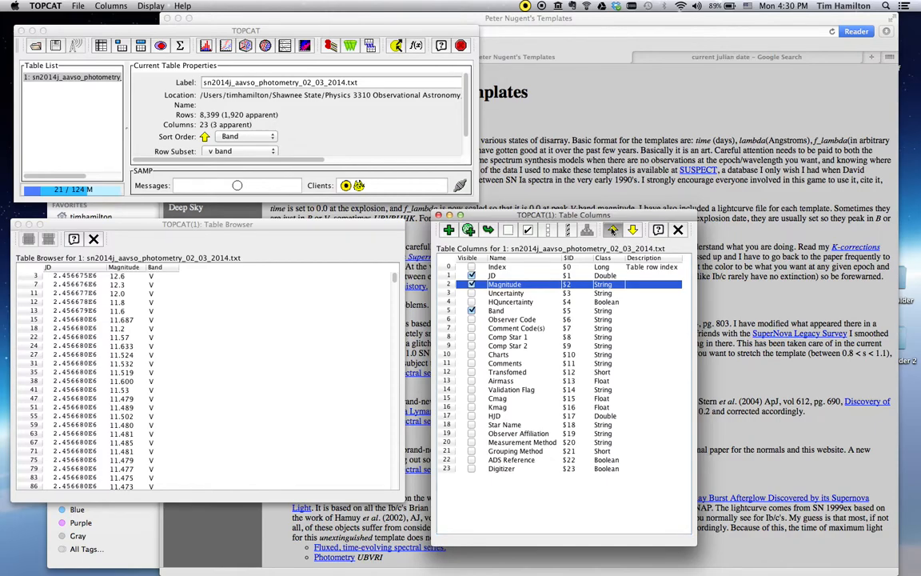
{"action": "left_click", "coordinate": [612, 230]}
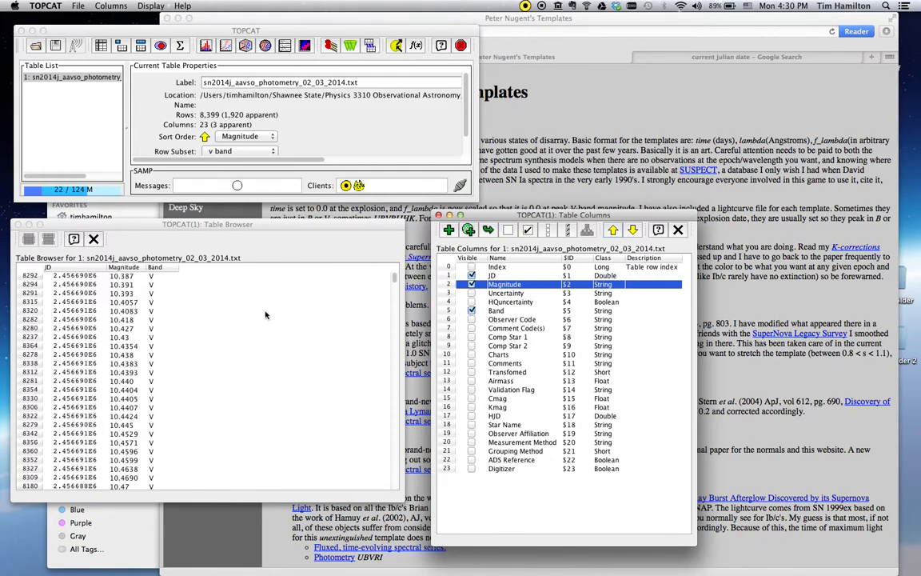
{"action": "mouse_move", "coordinate": [395, 280]}
{"action": "left_mouse_down"}
{"action": "mouse_move", "coordinate": [395, 500]}
{"action": "mouse_move", "coordinate": [389, 267]}
{"action": "left_mouse_up"}
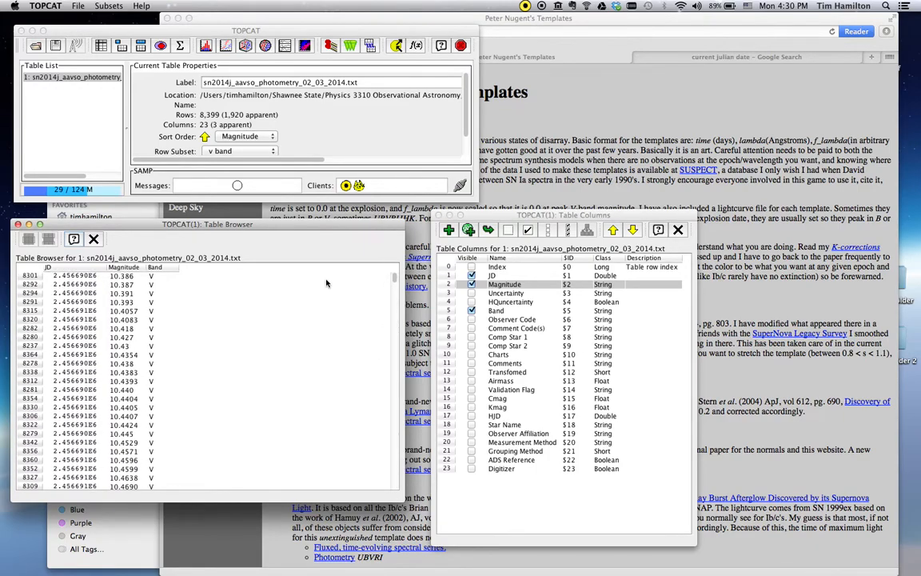
Sort the V band rows by JD in ascending order and hide the Band column
{"action": "left_click", "coordinate": [502, 276]}
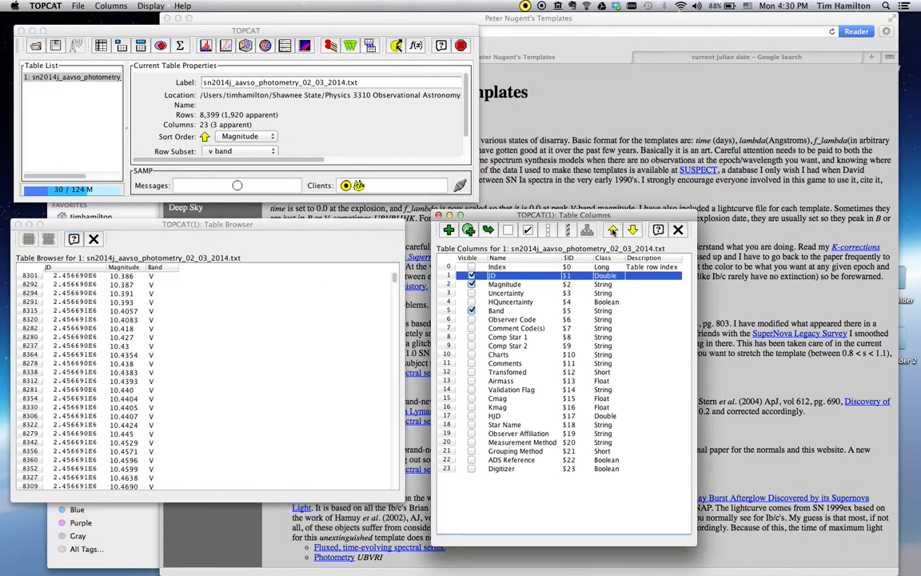
{"action": "left_click", "coordinate": [613, 231]}
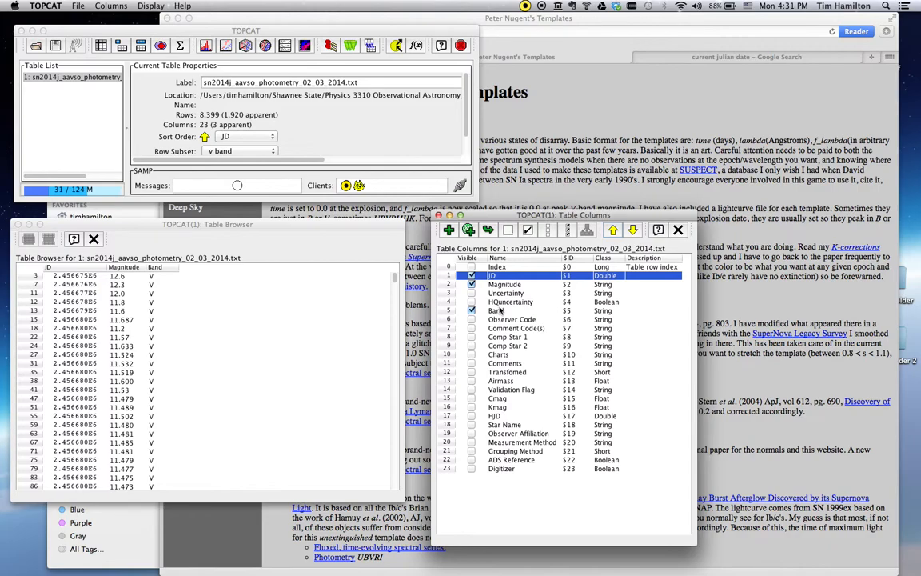
{"action": "left_click", "coordinate": [452, 282]}
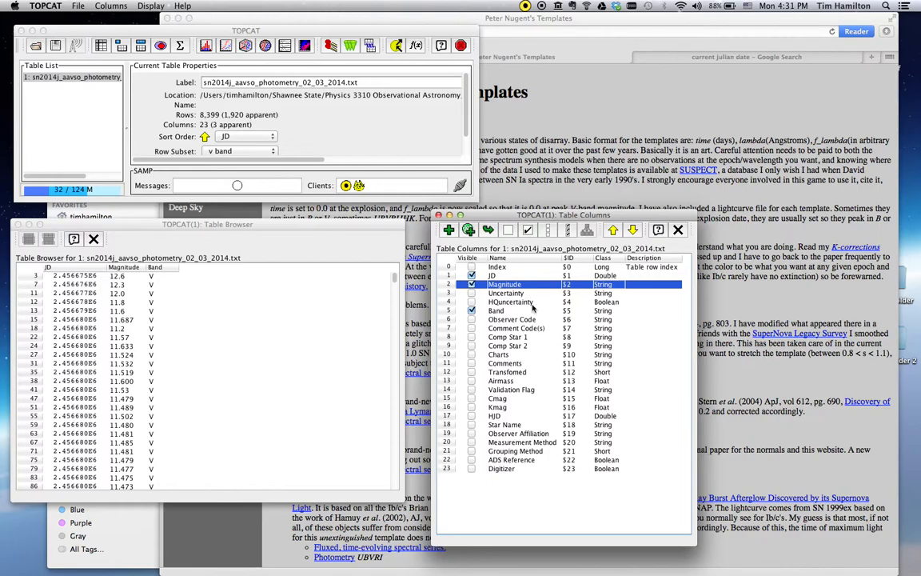
{"action": "left_click", "coordinate": [471, 311]}
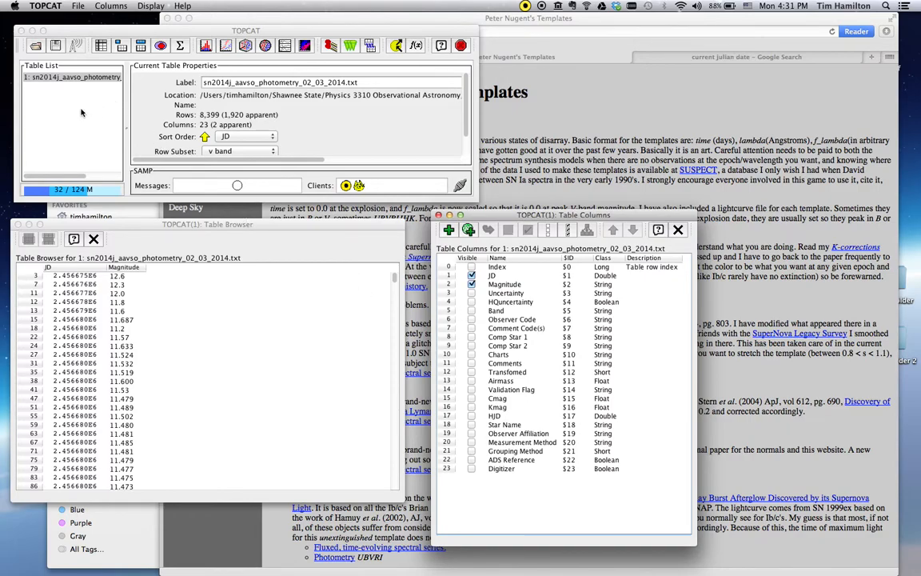
Start saving the current photometry table and set its output format to CSV
{"action": "left_click", "coordinate": [54, 87]}
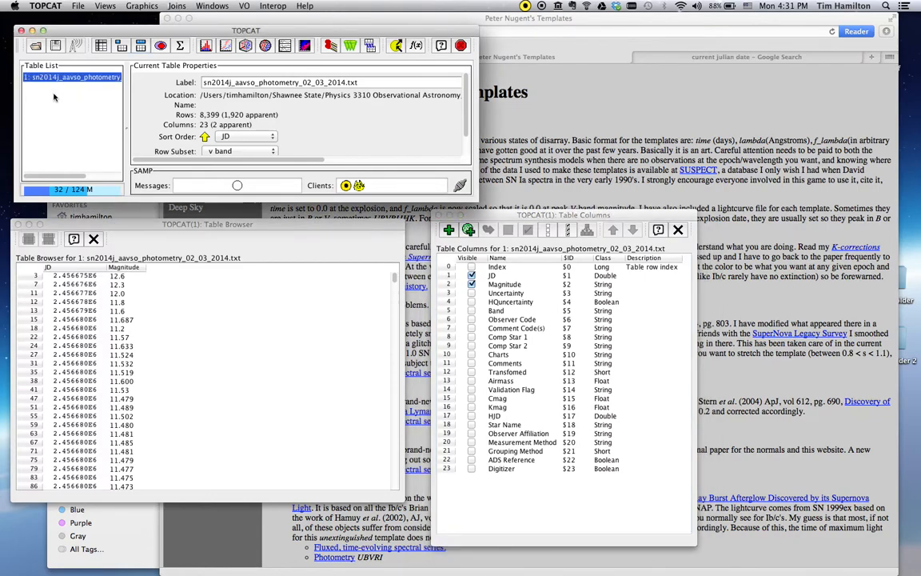
{"action": "left_click", "coordinate": [57, 51]}
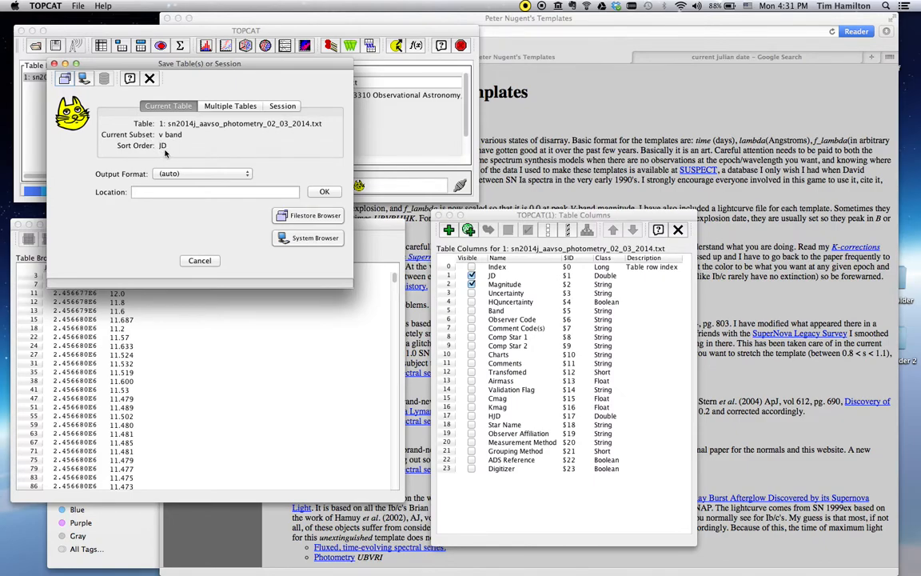
{"action": "left_click", "coordinate": [167, 174]}
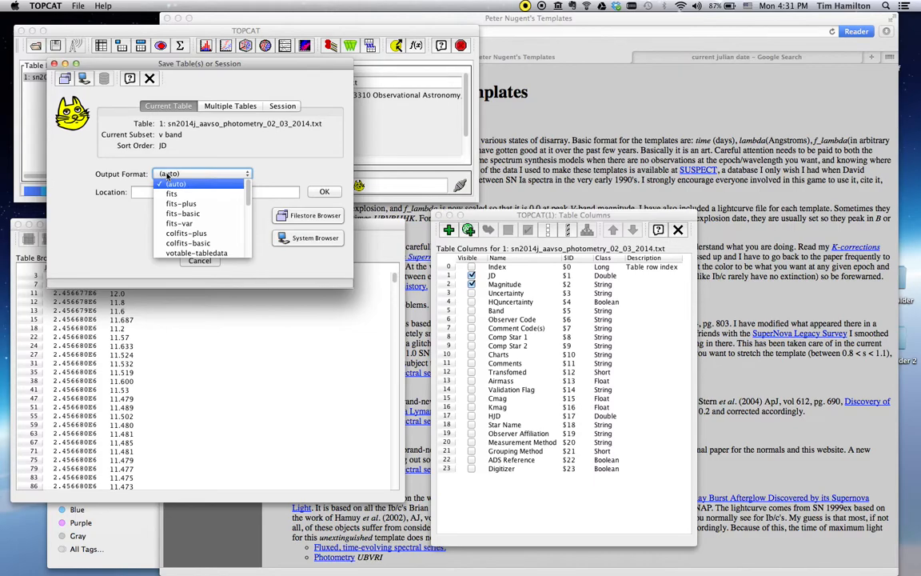
{"action": "scroll", "coordinate": [247, 204], "scroll_direction": "down", "scroll_amount": 1}
{"action": "scroll", "coordinate": [247, 204], "scroll_direction": "down", "scroll_amount": 5}
{"action": "left_click", "coordinate": [188, 197]}
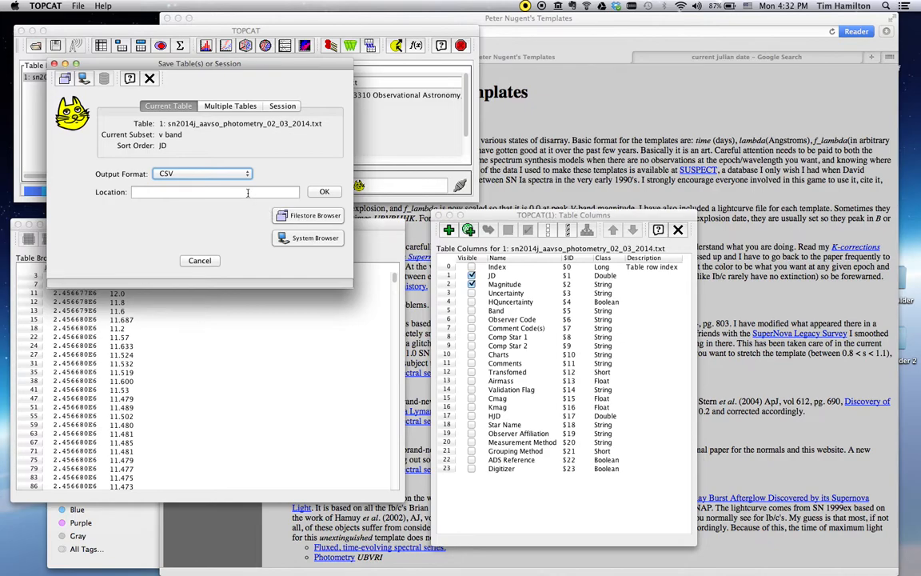
Name the output file sn2014j_aavso_photometry_02_03_2014_v.txt in the SN2014J folder, and cancel the save
{"action": "left_click", "coordinate": [306, 241]}
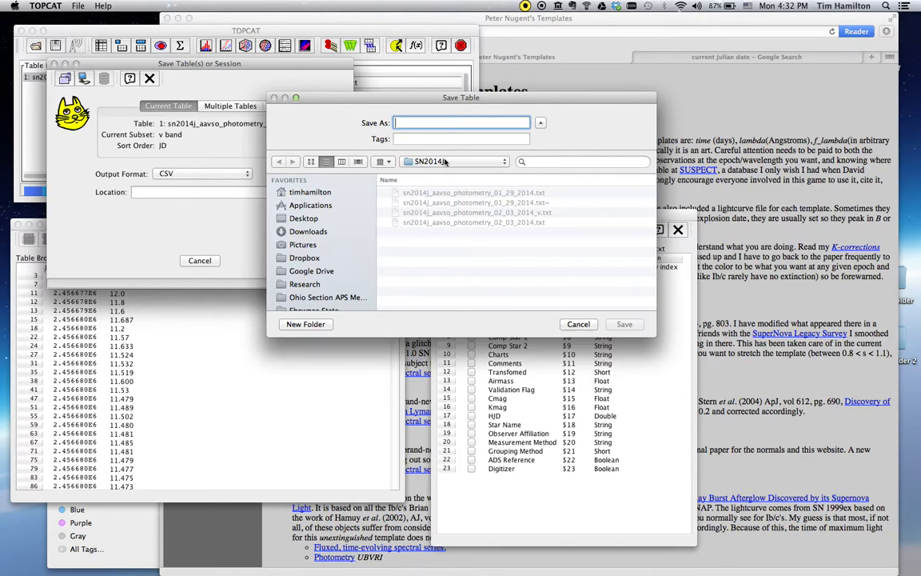
{"action": "left_click", "coordinate": [416, 214]}
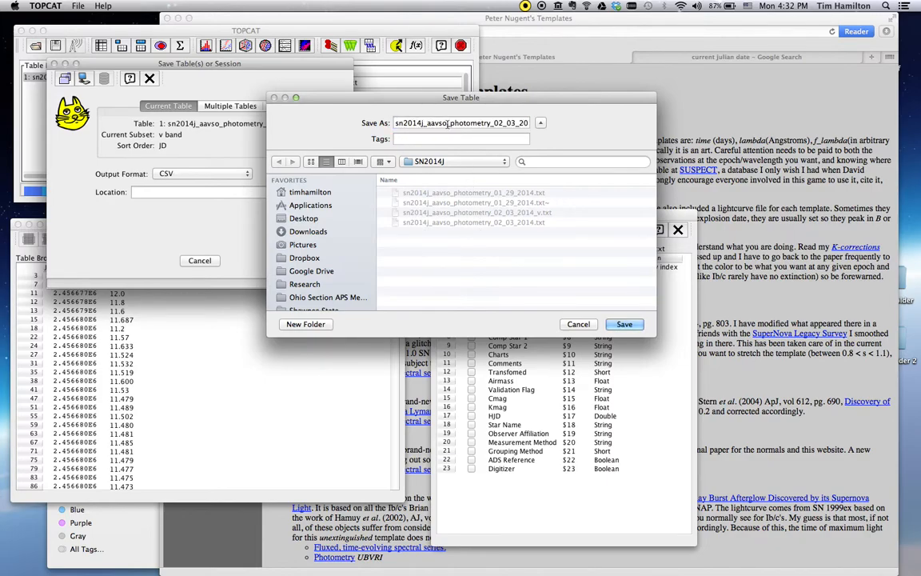
{"action": "left_click", "coordinate": [509, 125]}
{"action": "key", "text": "Right"}
{"action": "key", "text": "Right"}
{"action": "key", "text": "Right"}
{"action": "key", "text": "Right"}
{"action": "key", "text": "Right"}
{"action": "key", "text": "Right"}
{"action": "type", "text": "_v"}
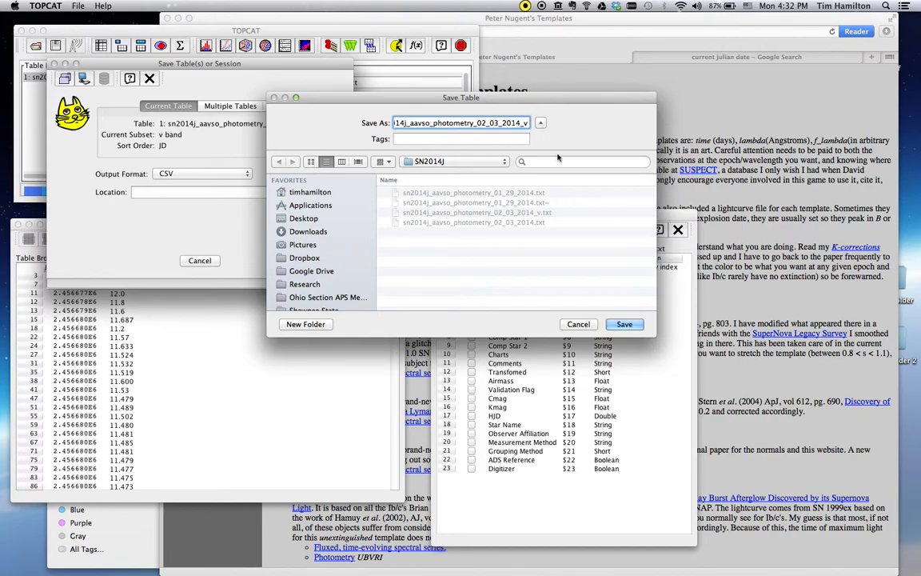
{"action": "left_click", "coordinate": [583, 324]}
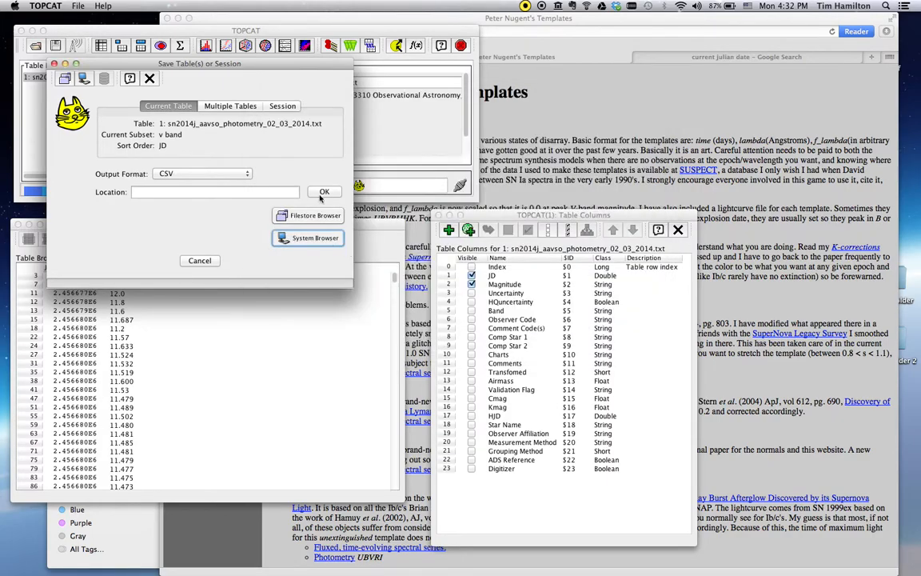
{"action": "left_click", "coordinate": [201, 261]}
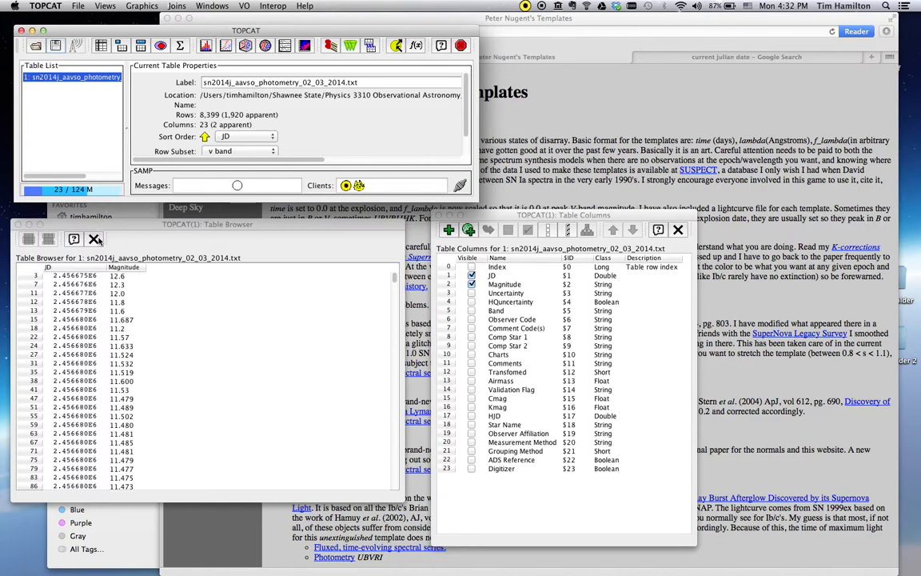
Close the table browser and column list, and discard sn2014j_aavso_photometry_02_03_2014.txt from the table list
{"action": "left_click", "coordinate": [93, 239]}
{"action": "left_click", "coordinate": [677, 230]}
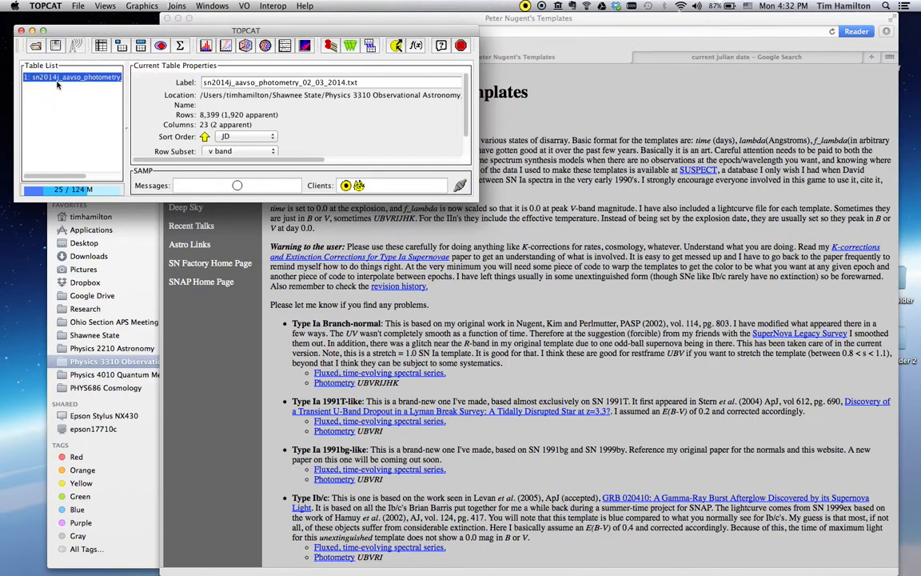
{"action": "left_click", "coordinate": [78, 6]}
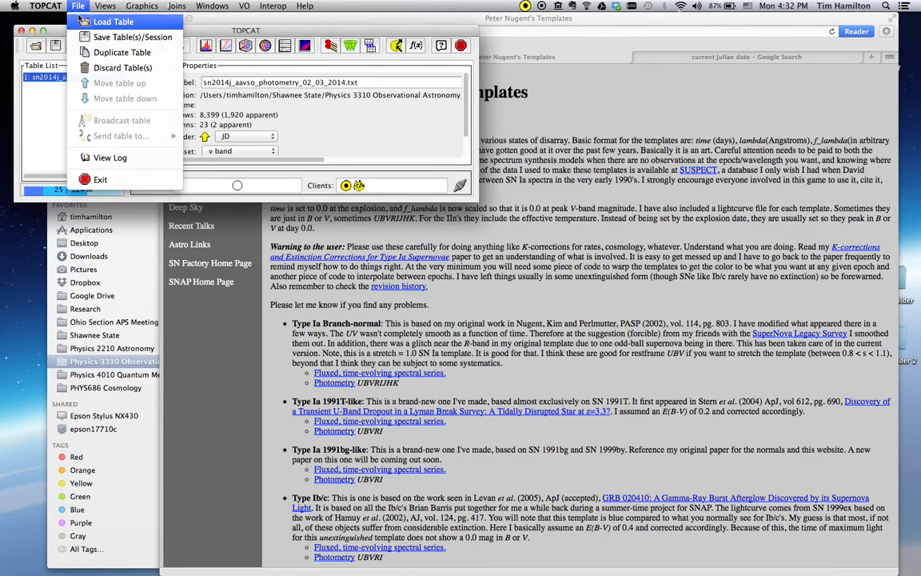
{"action": "left_click", "coordinate": [92, 67]}
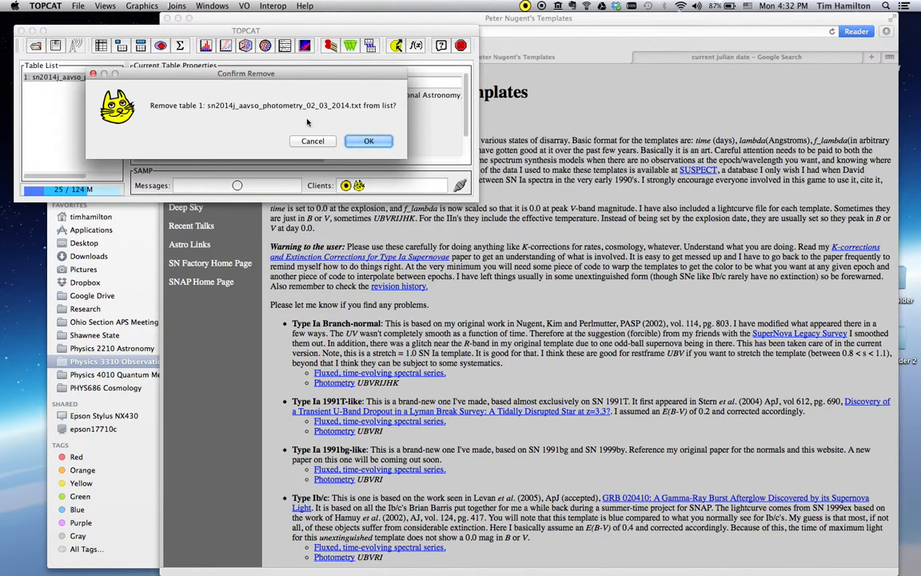
{"action": "left_click", "coordinate": [357, 143]}
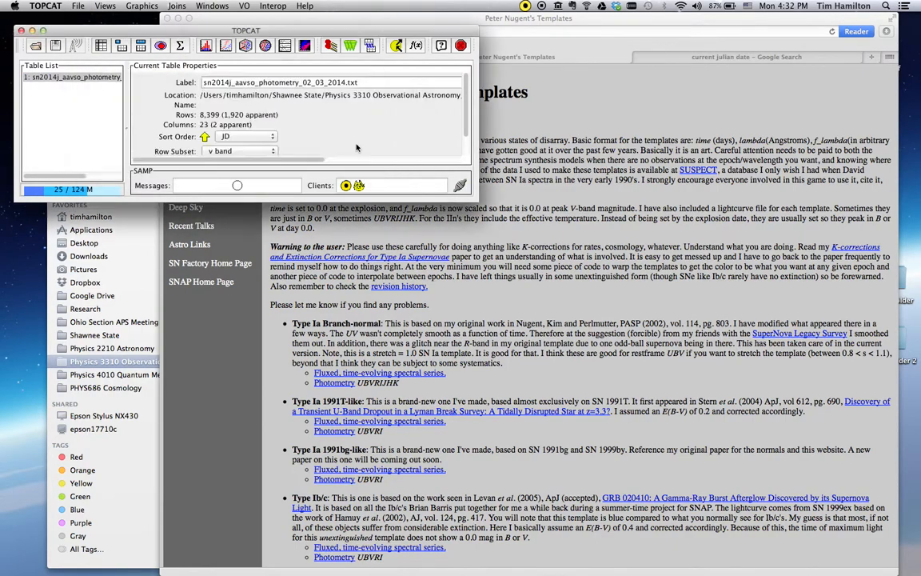
Load sn2014j_aavso_photometry_02_03_2014_v.txt from the SN2014J folder in CSV format
{"action": "left_click", "coordinate": [36, 46]}
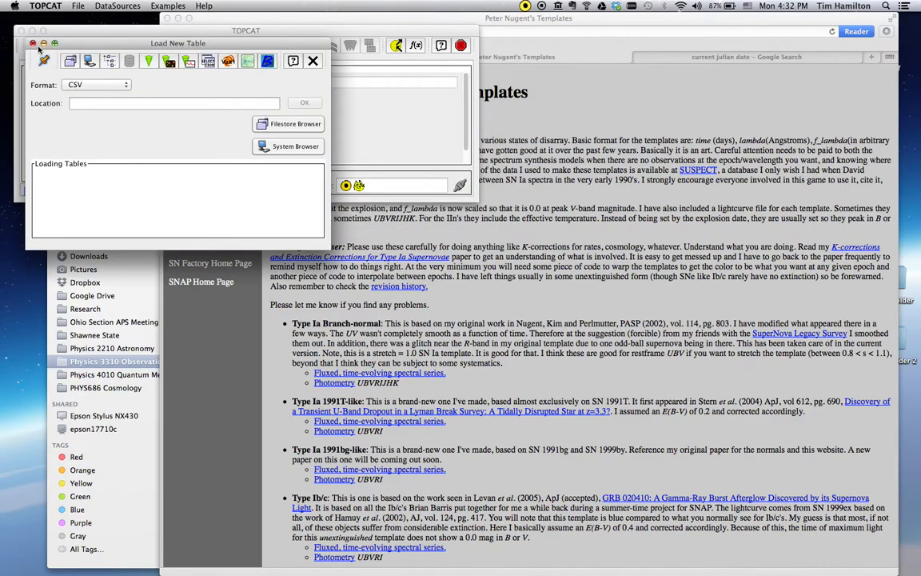
{"action": "left_click", "coordinate": [112, 84]}
{"action": "left_click", "coordinate": [112, 85]}
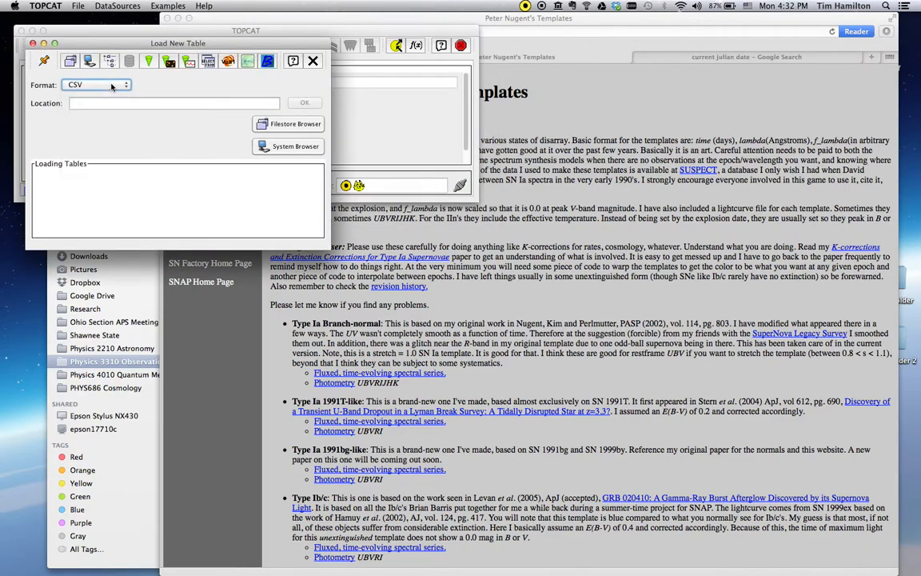
{"action": "left_click", "coordinate": [287, 149]}
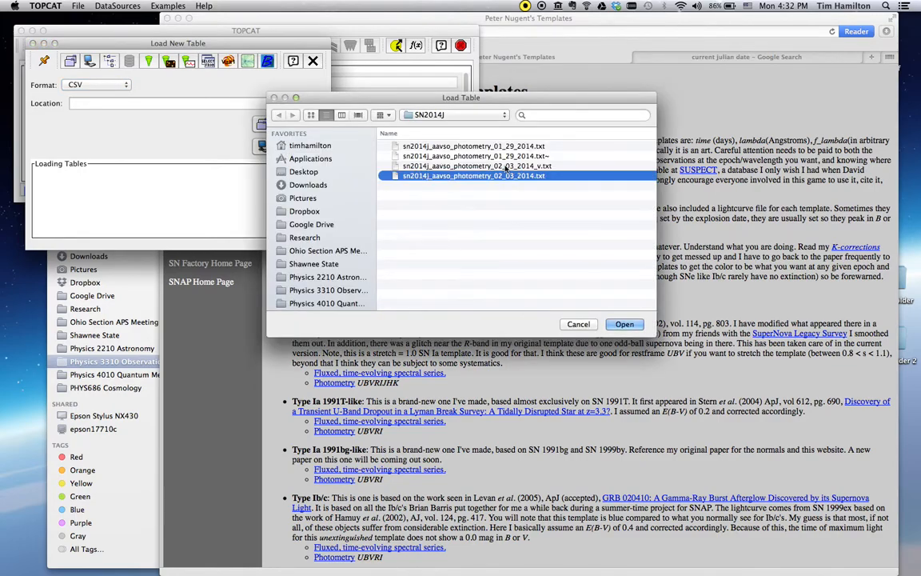
{"action": "left_click", "coordinate": [524, 166]}
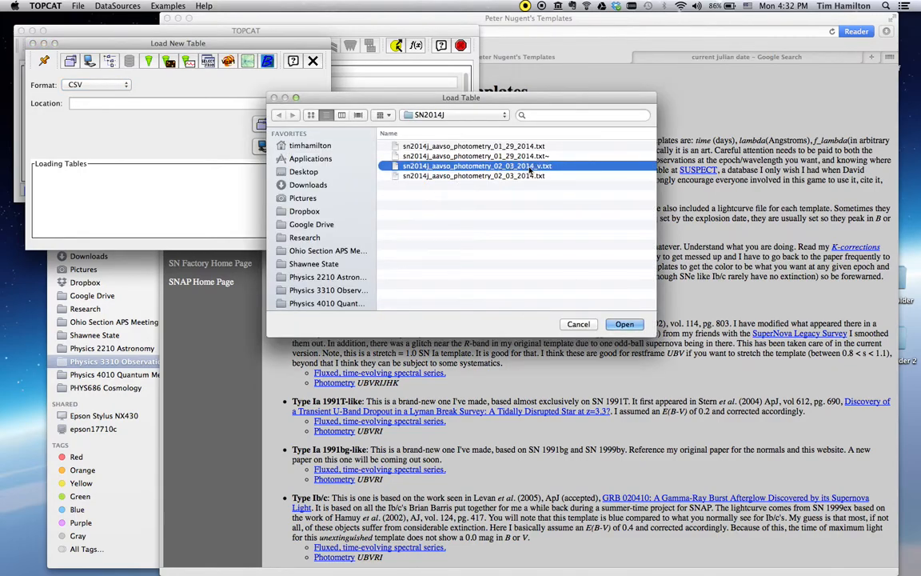
{"action": "left_click", "coordinate": [624, 324]}
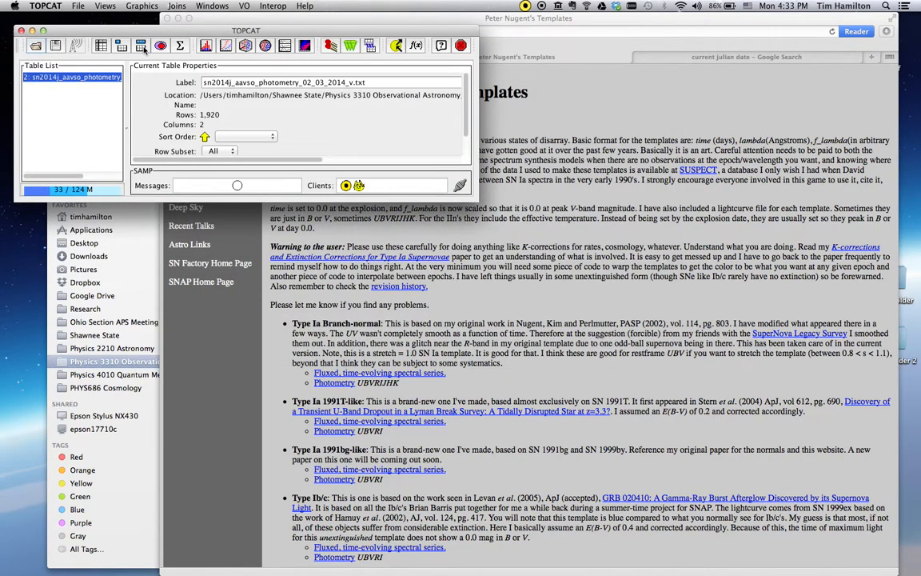
Examine the column classes and the data rows of the loaded V-band table, and close the row view
{"action": "left_click", "coordinate": [140, 45]}
{"action": "left_click_drag", "start_coordinate": [144, 64], "coordinate": [585, 92]}
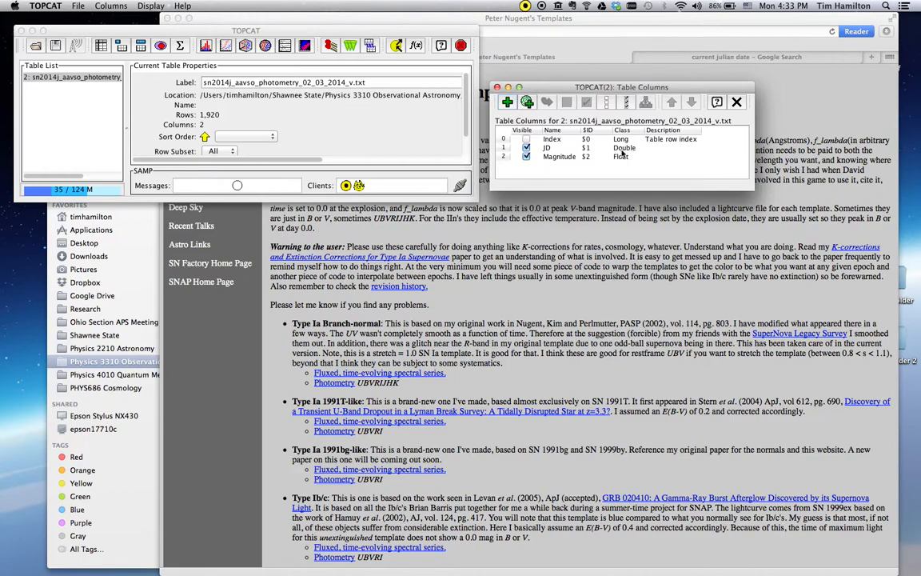
{"action": "left_click", "coordinate": [94, 46]}
{"action": "left_click_drag", "start_coordinate": [89, 47], "coordinate": [109, 245]}
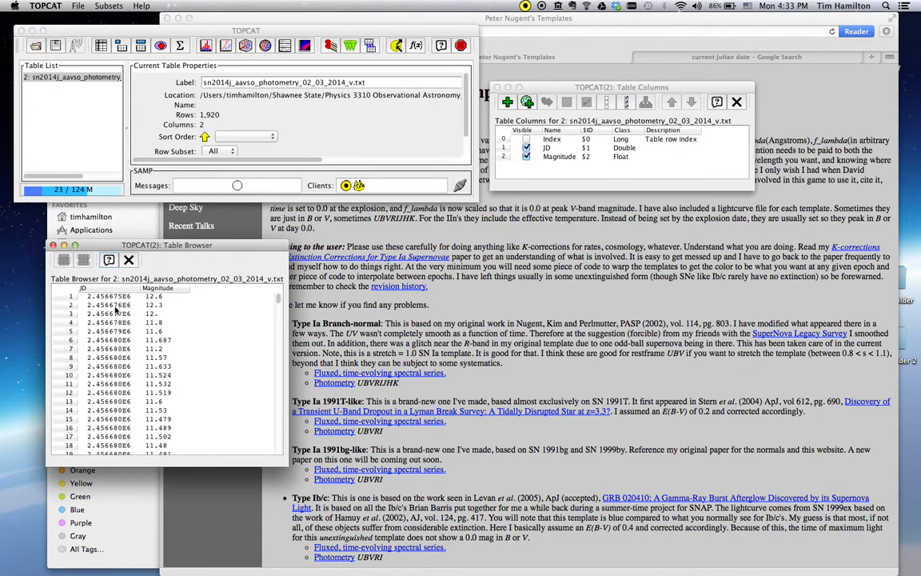
{"action": "key", "text": "super+w"}
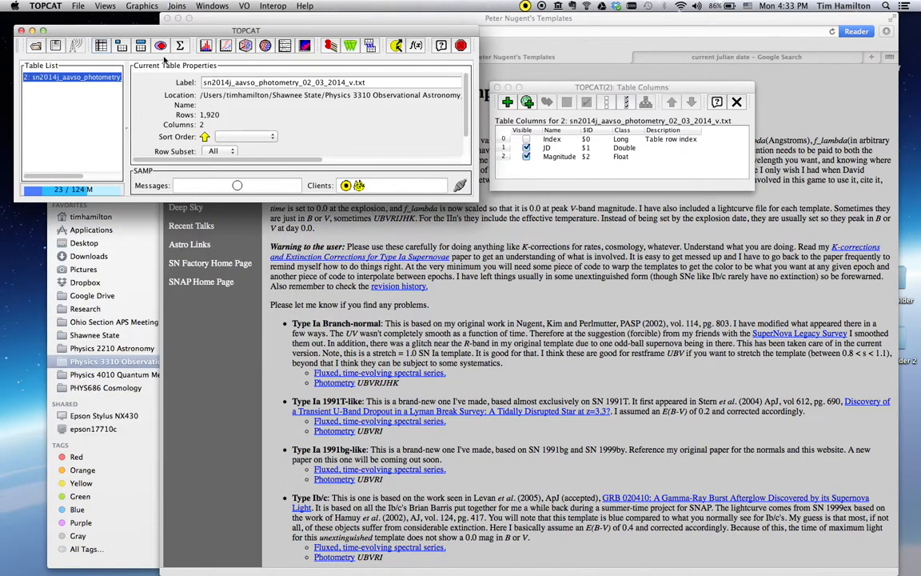
Create a scatter plot of Magnitude against JD and flip the Magnitude axis
{"action": "left_click", "coordinate": [226, 47]}
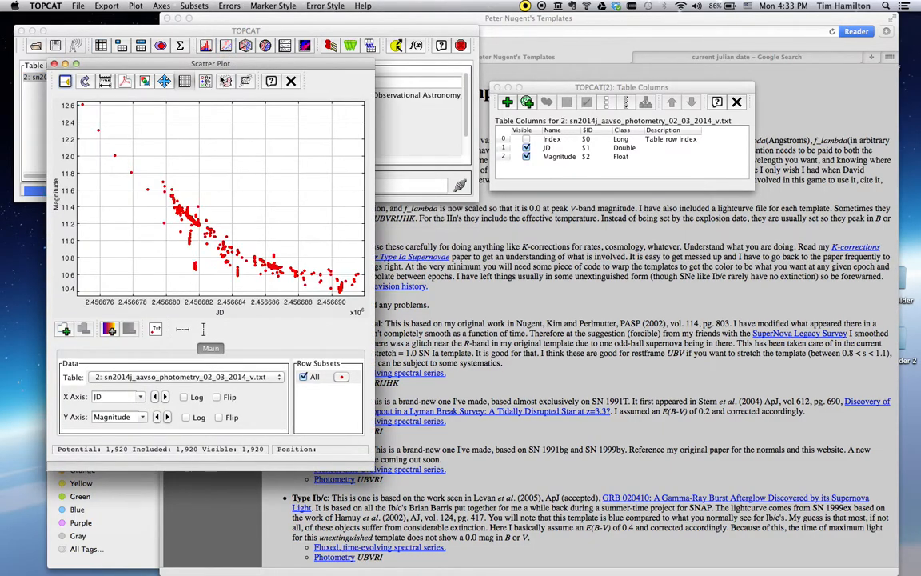
{"action": "left_click_drag", "start_coordinate": [222, 41], "coordinate": [219, 110]}
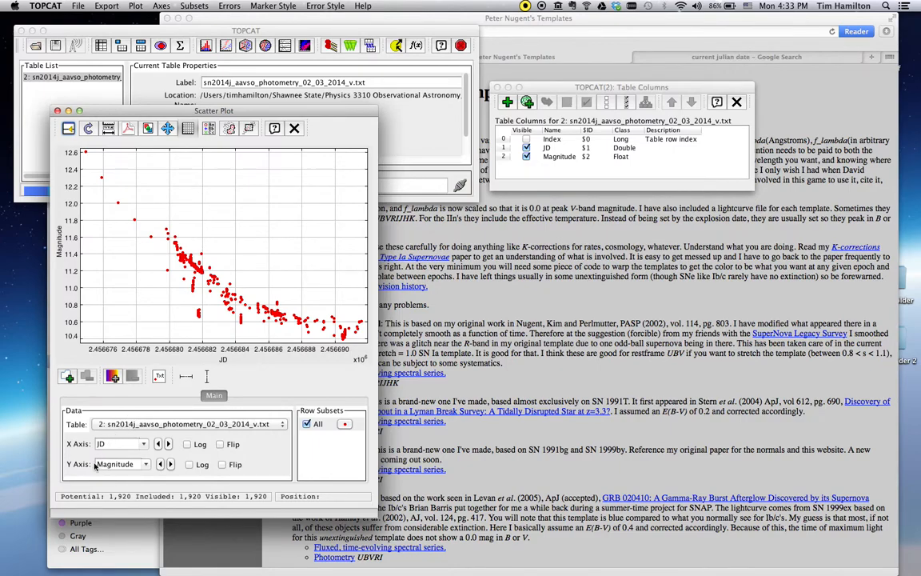
{"action": "left_click", "coordinate": [222, 465]}
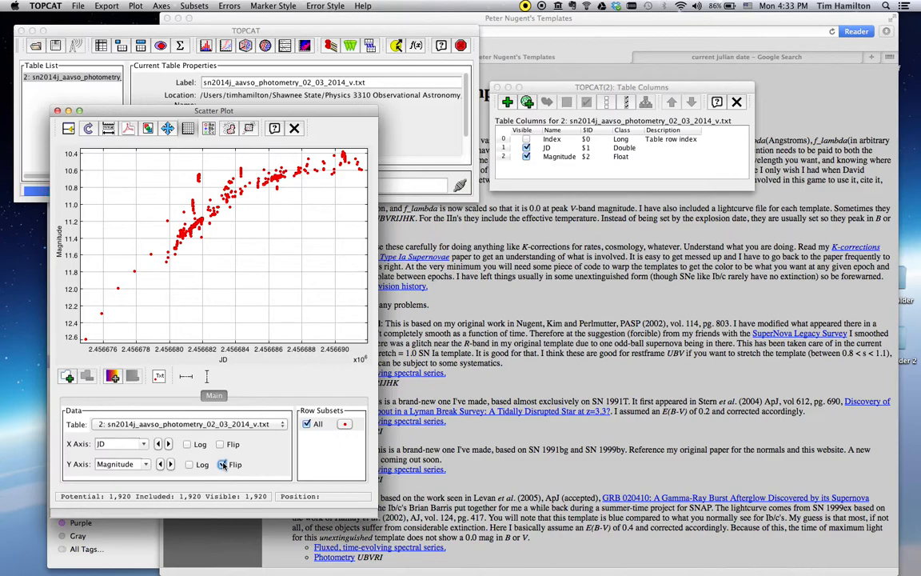